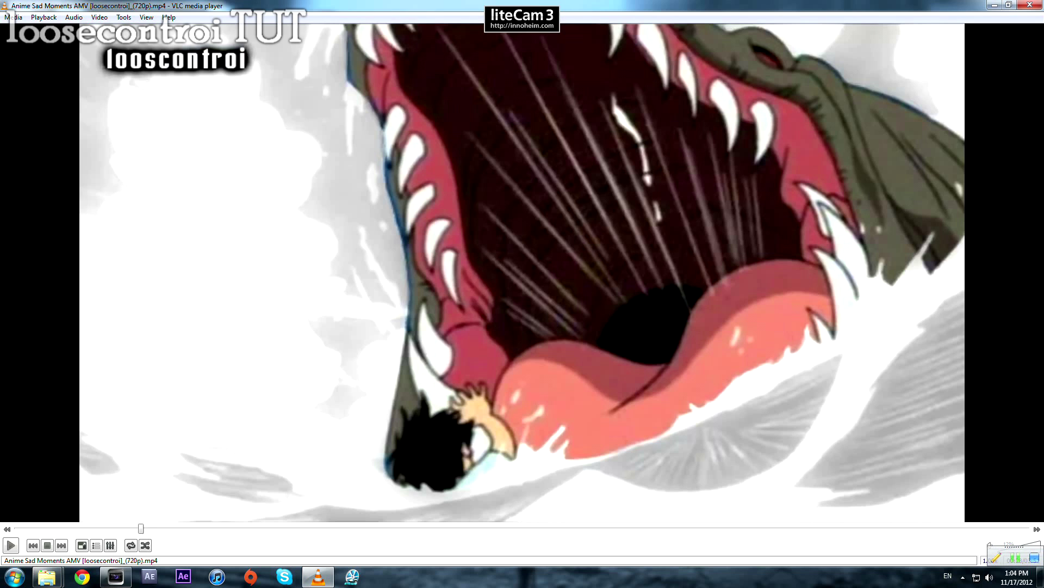
# Step: Play a stretch of the open anime video and pause it
pyautogui.press('space')
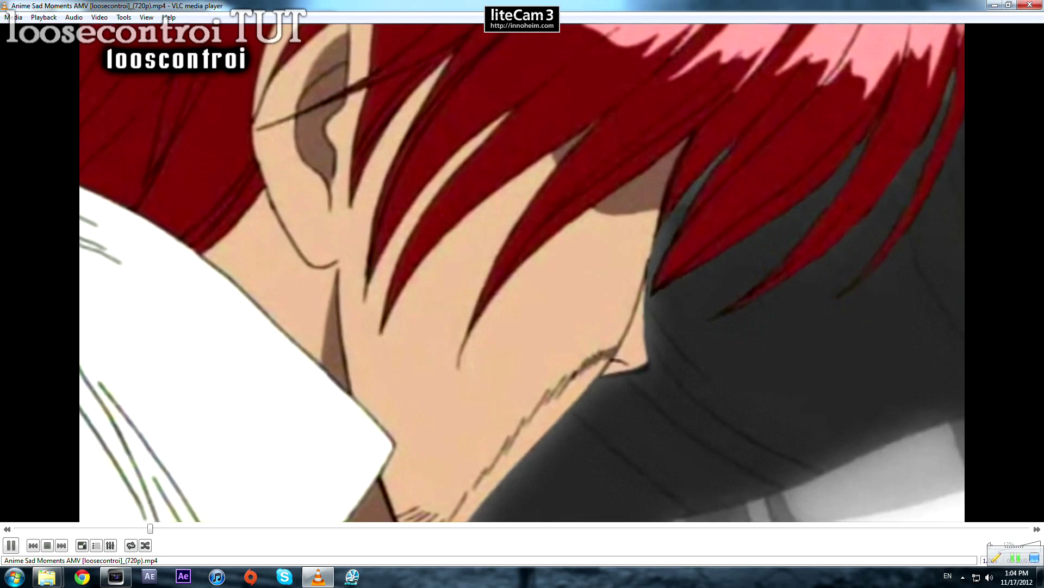
pyautogui.press('space')
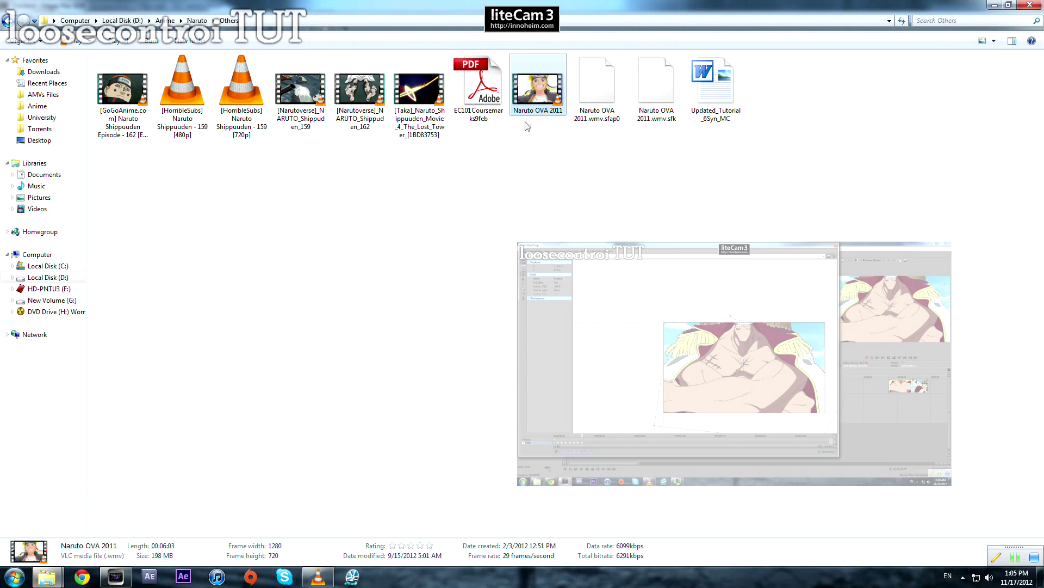
# Step: Switch to Vegas Pro with Naruto OVA 2011.wmv in the Trimmer and move the trimmer cursor to 00:03:34.05
pyautogui.moveTo(258, 417); pyautogui.dragTo(213, 198)
pyautogui.click(294, 260)
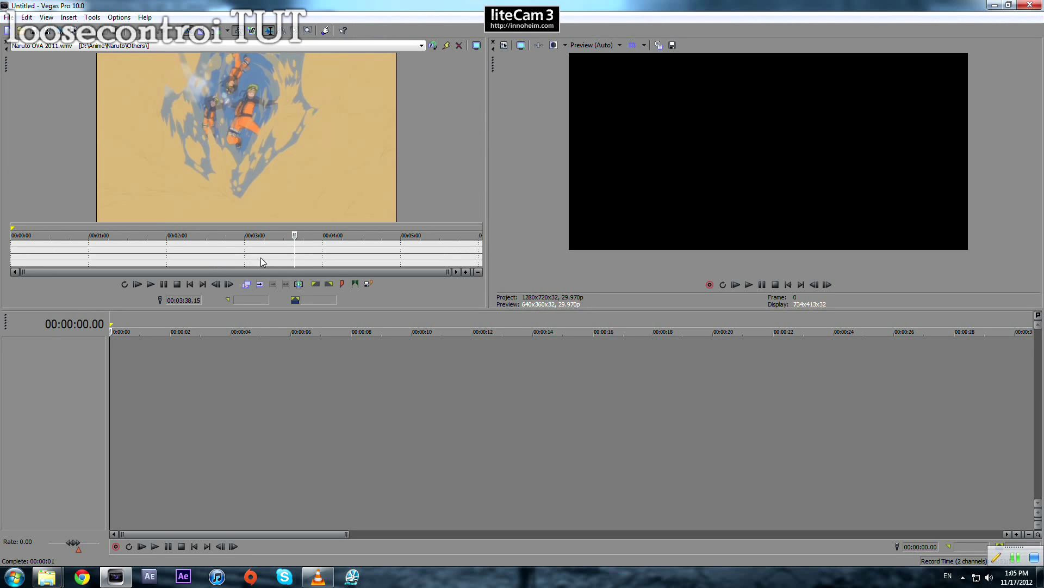
pyautogui.scroll(8, 289, 254)
pyautogui.moveTo(251, 252)
pyautogui.mouseDown()
pyautogui.moveTo(276, 253)
pyautogui.moveTo(221, 253)
pyautogui.moveTo(232, 254)
pyautogui.mouseUp()
pyautogui.click(235, 254)
pyautogui.scroll(10, 249, 255)
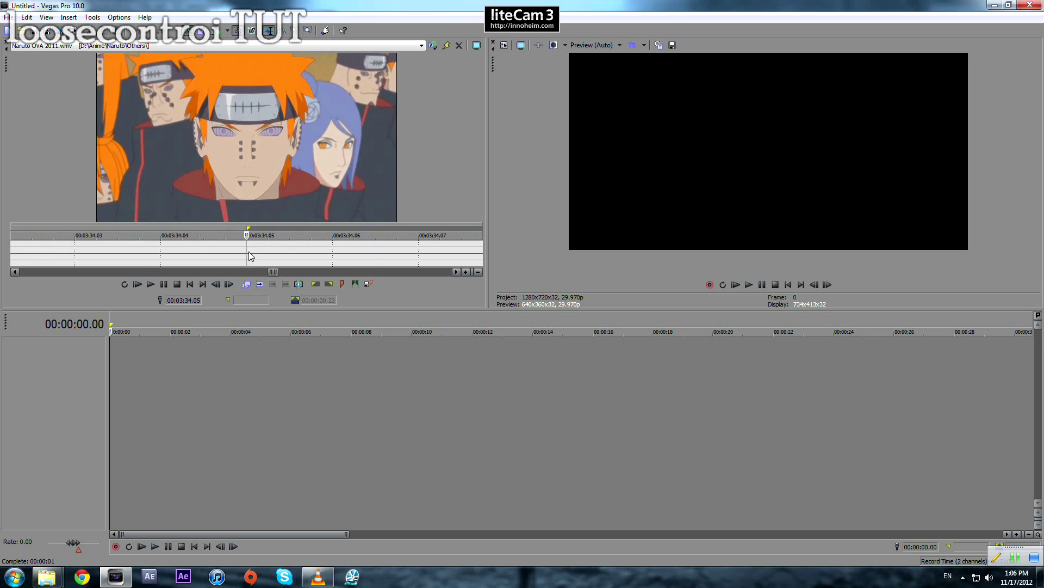
# Step: Try adding the 00:03:34.03 to 00:03:34.05 range with its audio to the timeline, and undo it
pyautogui.moveTo(262, 251); pyautogui.dragTo(49, 260)
pyautogui.moveTo(138, 272); pyautogui.dragTo(124, 390)
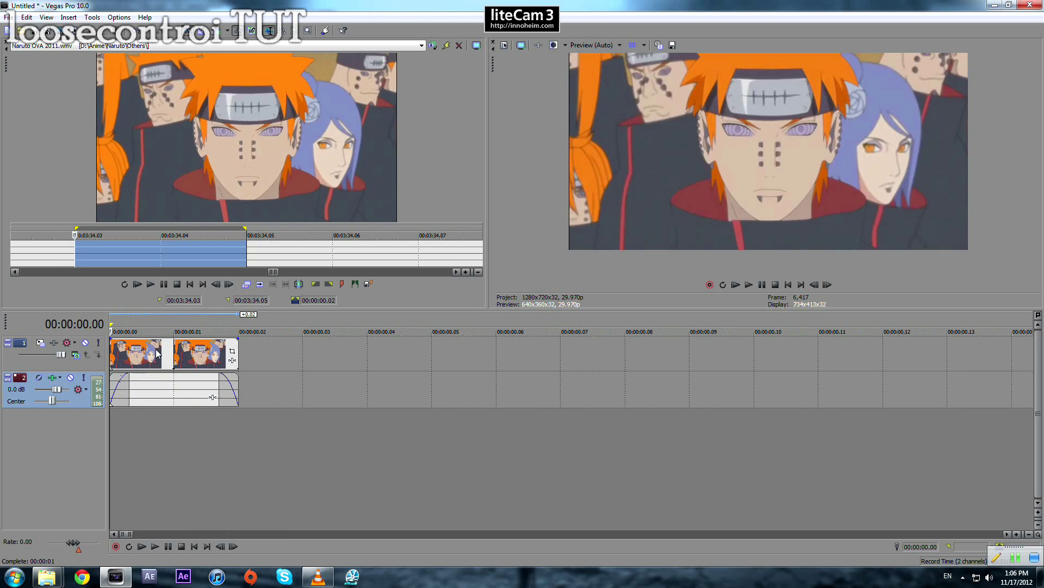
pyautogui.hotkey('ctrl', 'z')
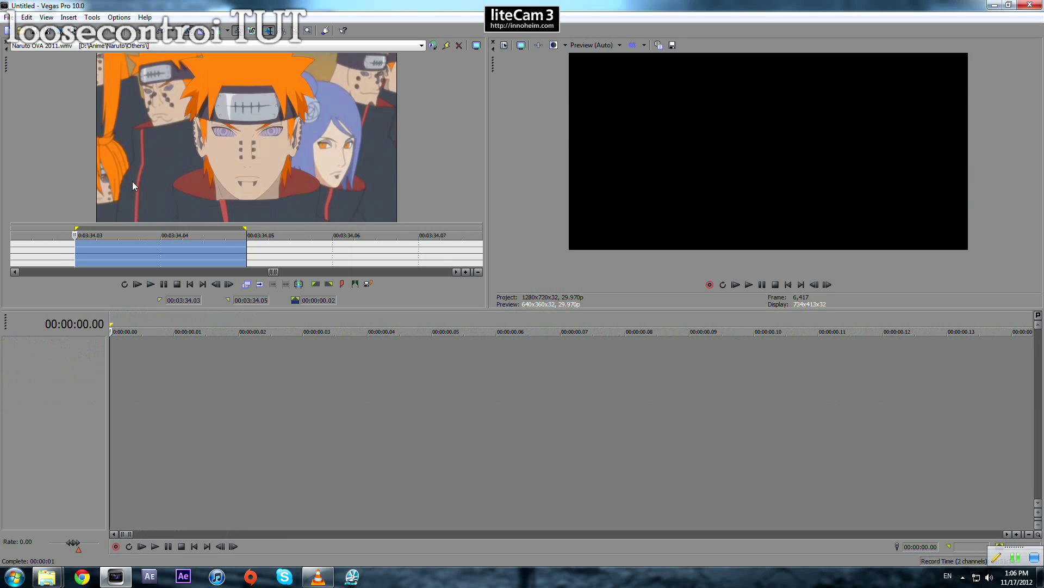
# Step: Try adding only the video of the selected range at the timeline start, extend it to about 6 frames, and delete it
pyautogui.moveTo(145, 247); pyautogui.dragTo(118, 356)
pyautogui.click(111, 352)
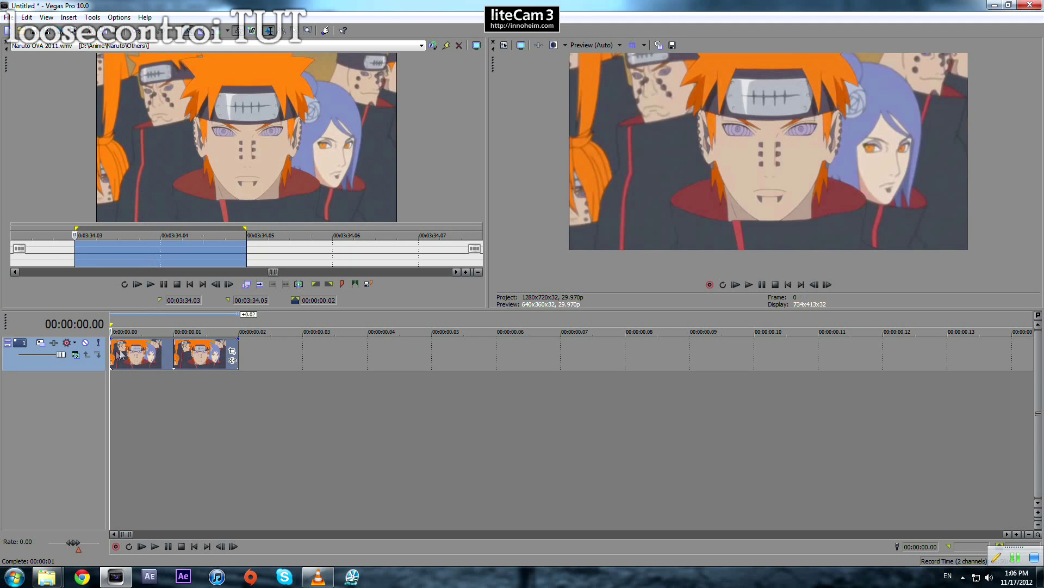
pyautogui.scroll(3, 224, 346)
pyautogui.scroll(-2, 224, 346)
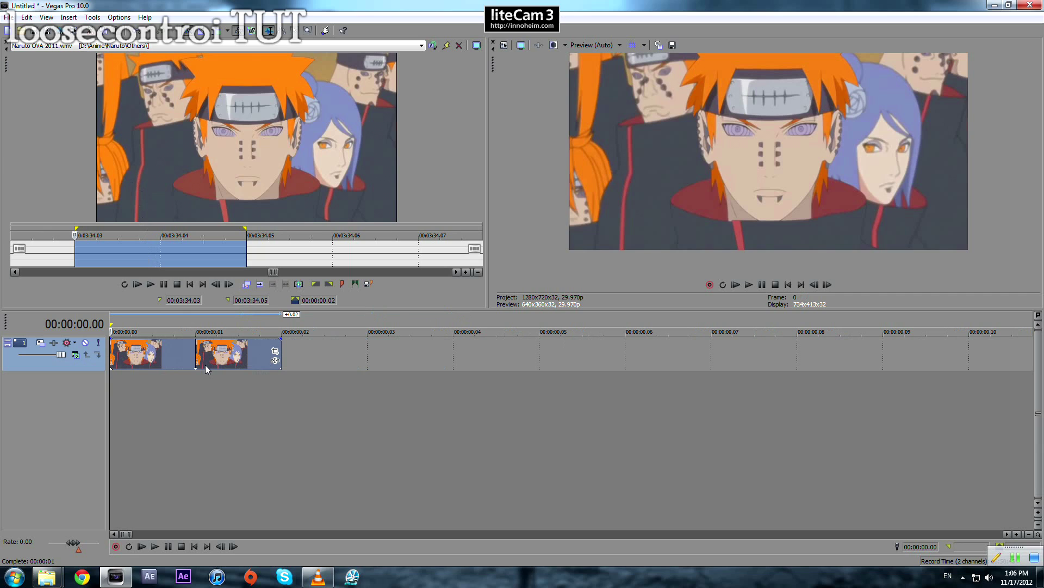
pyautogui.moveTo(281, 350); pyautogui.dragTo(625, 354)
pyautogui.click(173, 358)
pyautogui.press('Delete')
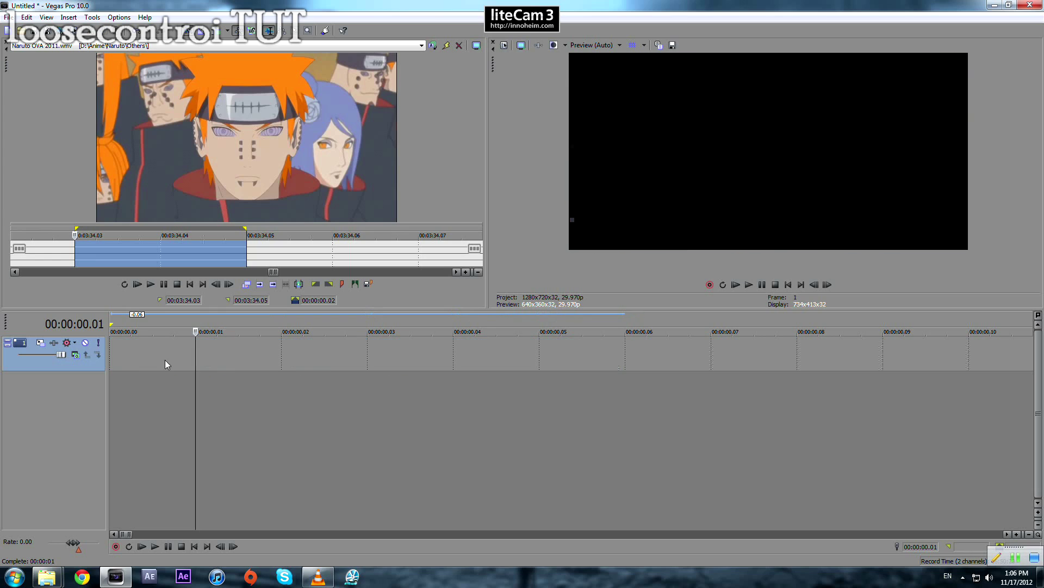
# Step: Save the trimmer frame at 00:03:34.03 to the desktop as a PNG snapshot named Image15
pyautogui.click(79, 254)
pyautogui.scroll(2, 79, 252)
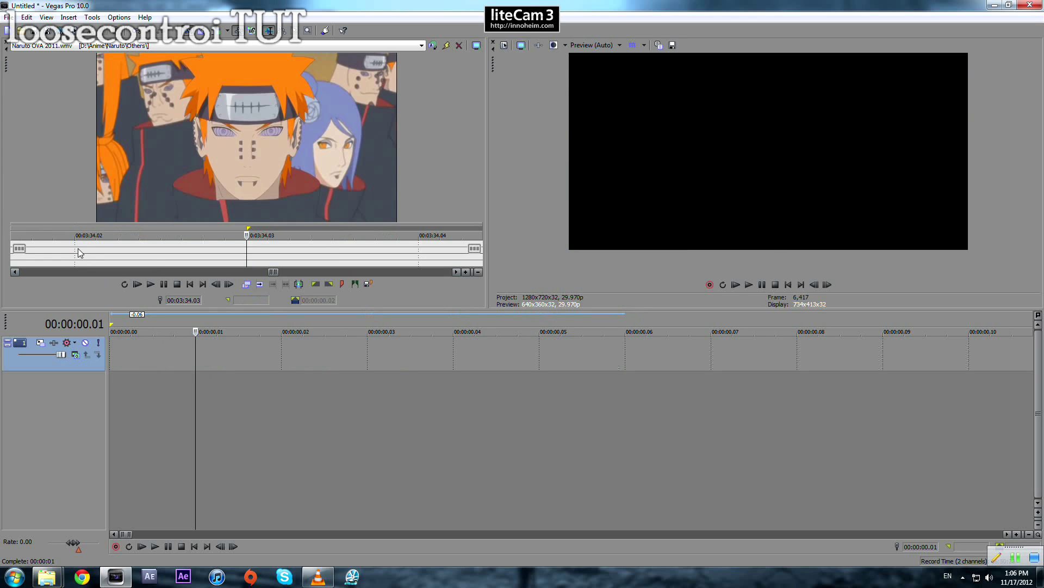
pyautogui.rightClick(246, 254)
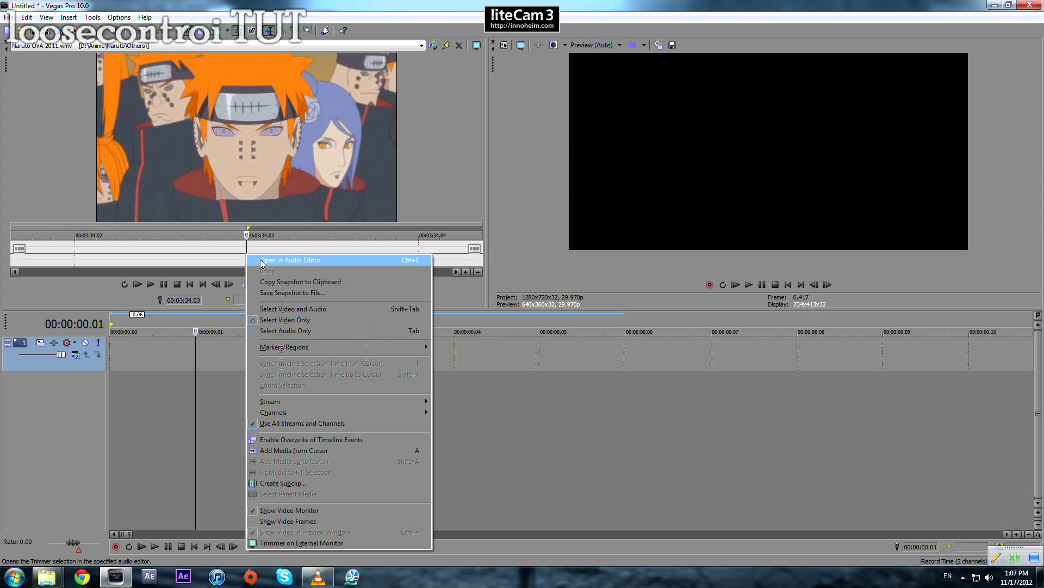
pyautogui.click(306, 293)
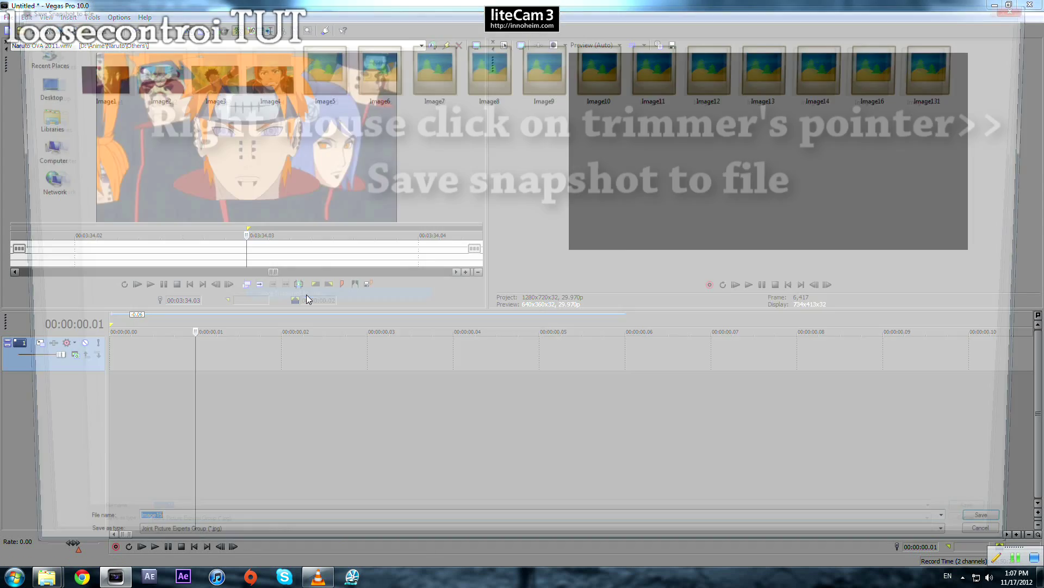
pyautogui.click(226, 27)
pyautogui.click(225, 27)
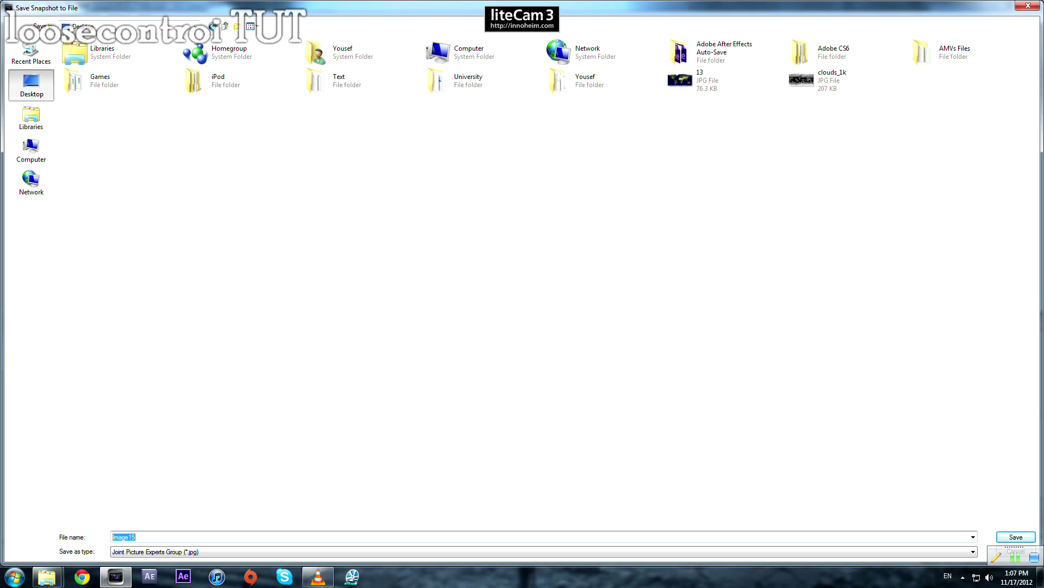
pyautogui.click(905, 553)
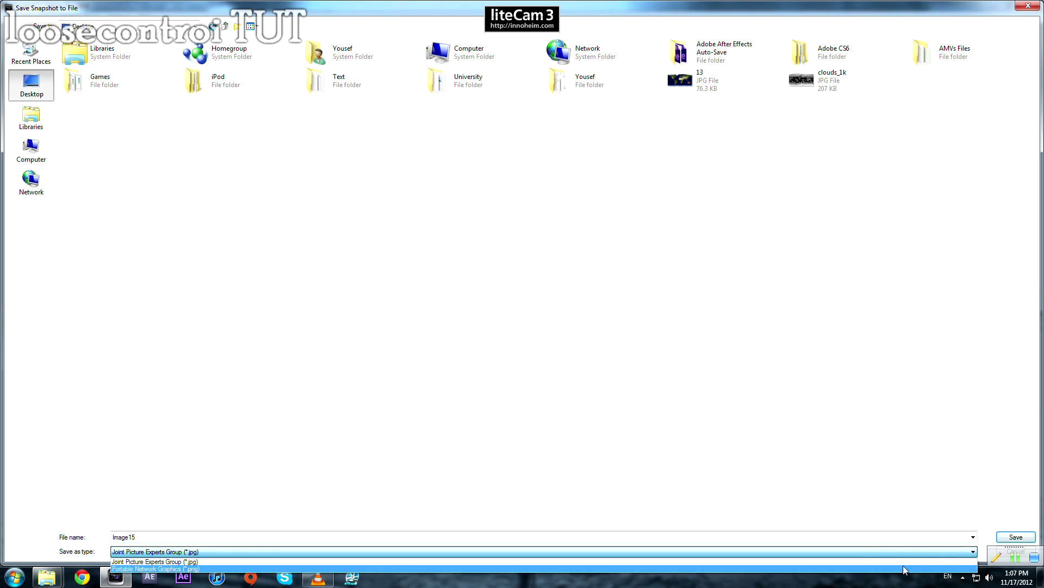
pyautogui.click(192, 568)
pyautogui.click(1015, 537)
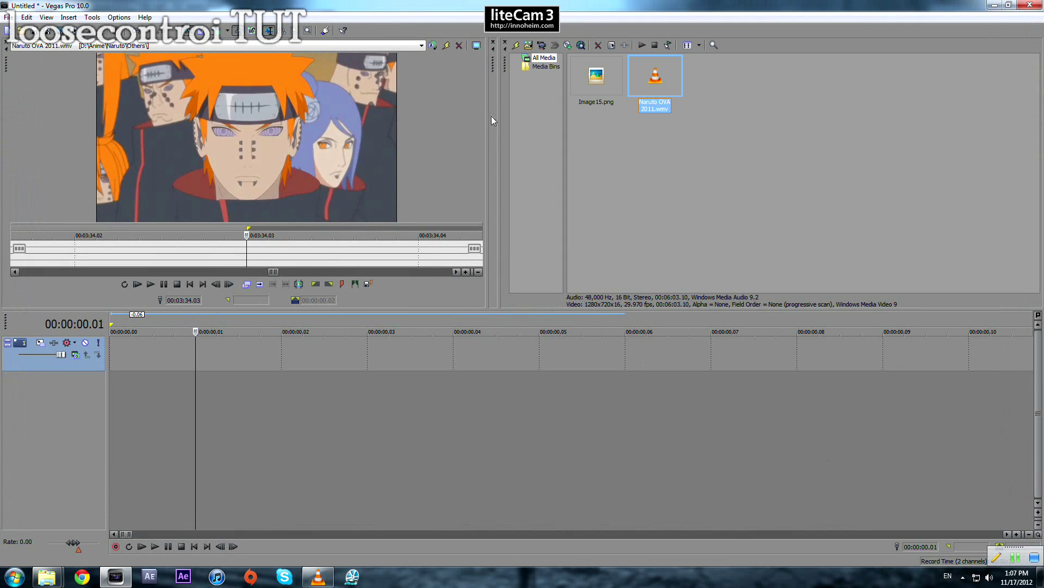
# Step: Narrow the project media area and place Image15.png at the start of the video track
pyautogui.moveTo(501, 75); pyautogui.dragTo(727, 115)
pyautogui.moveTo(822, 76); pyautogui.dragTo(148, 350)
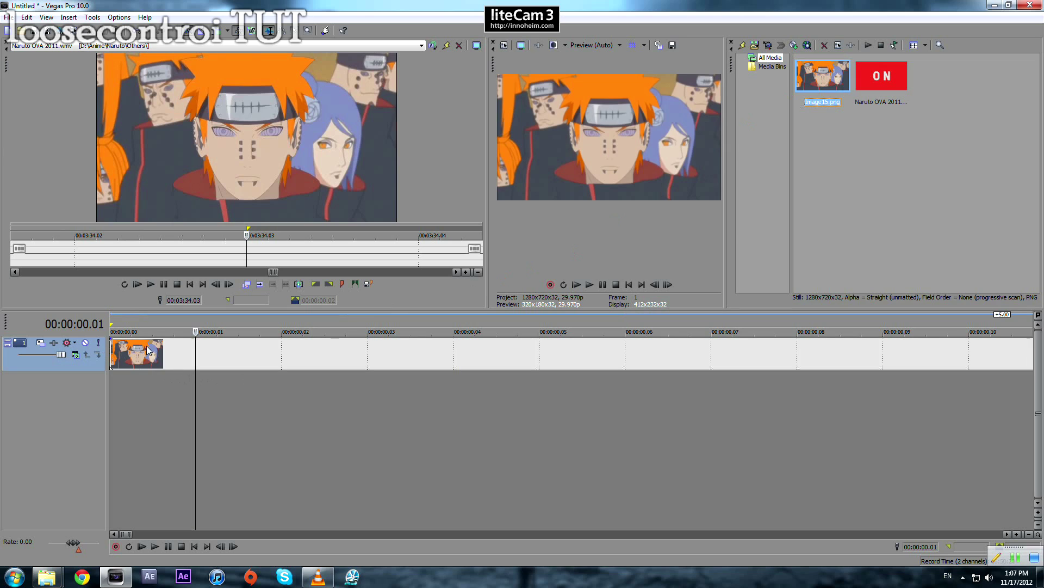
pyautogui.click(159, 358)
# Step: Shorten the Image15 event to 3 seconds, preview it, and close the project media window
pyautogui.scroll(-6, 326, 380)
pyautogui.press('space')
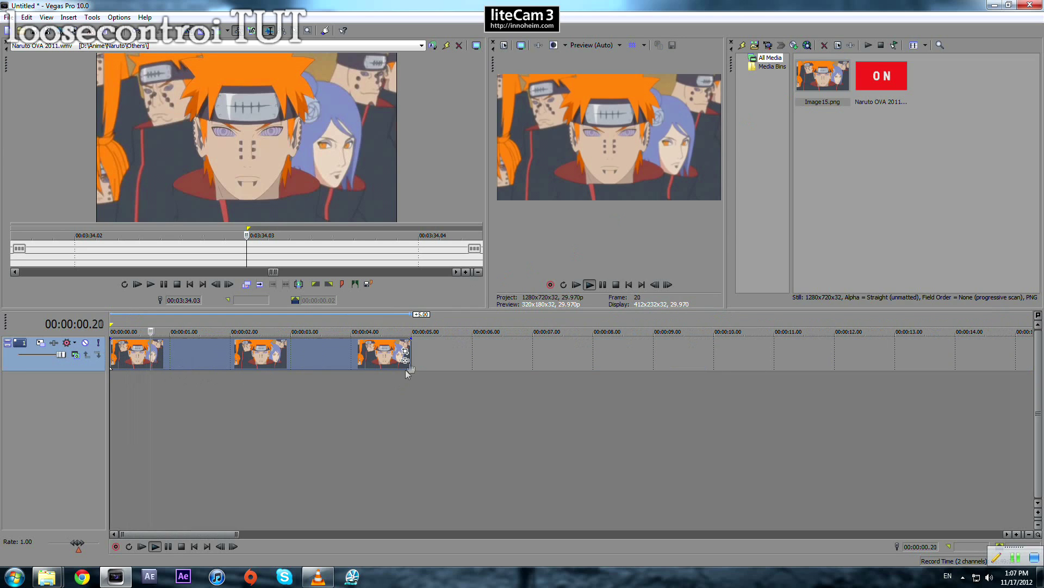
pyautogui.press('space')
pyautogui.moveTo(408, 347); pyautogui.dragTo(286, 353)
pyautogui.press('space')
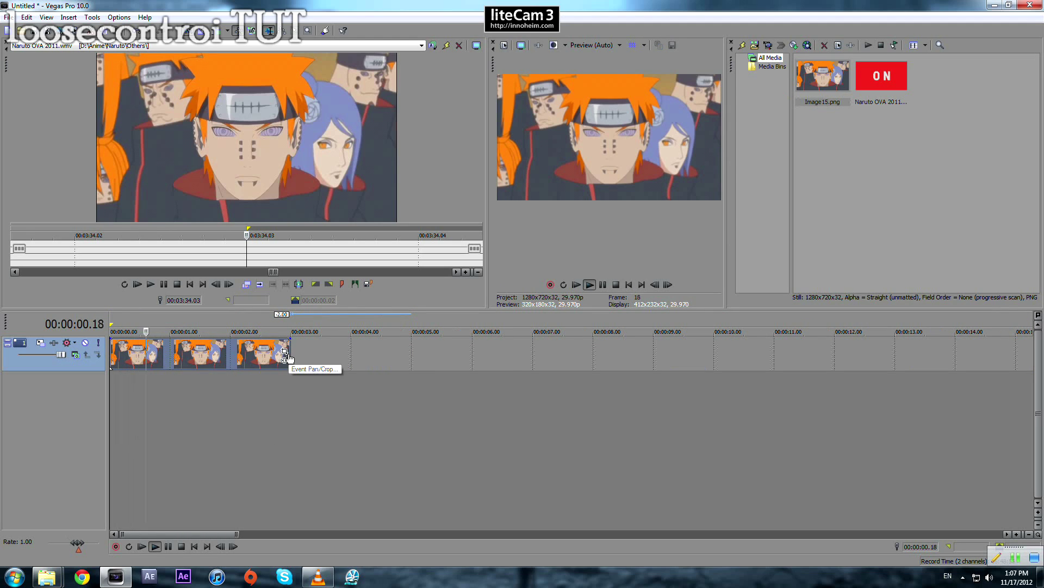
pyautogui.press('space')
pyautogui.scroll(2, 327, 370)
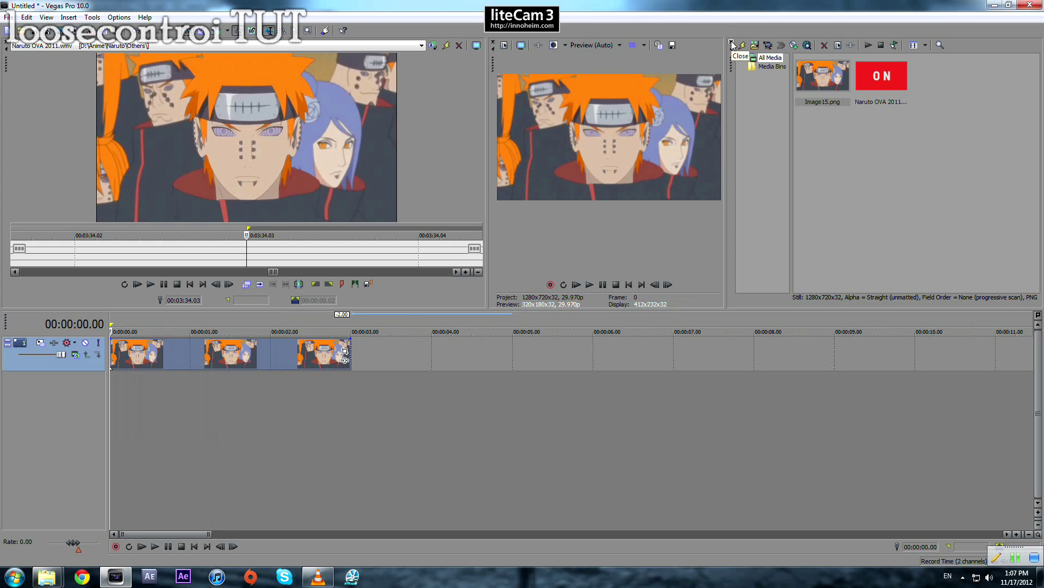
pyautogui.click(731, 42)
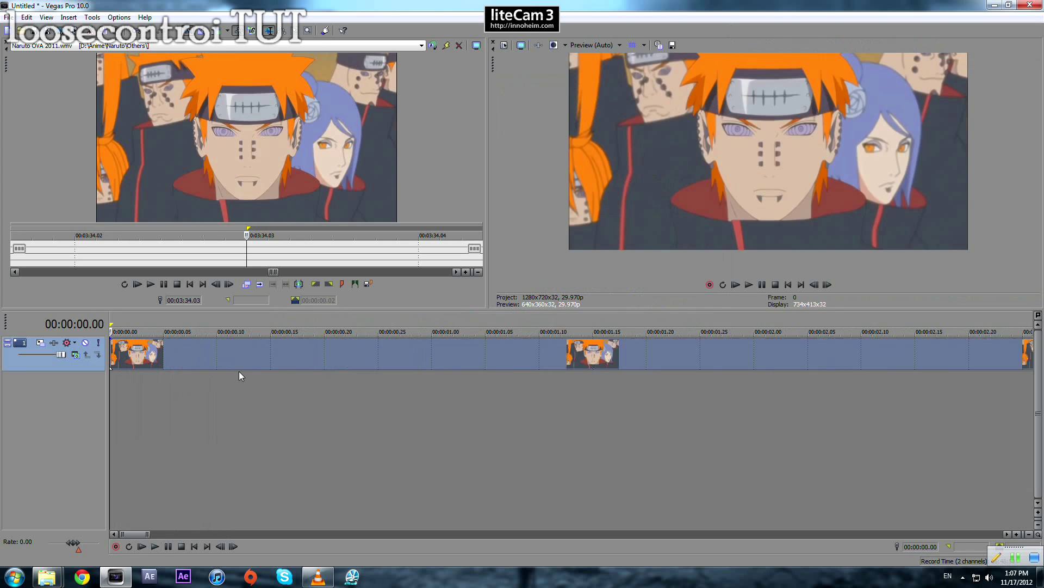
# Step: Copy the Image15 event and insert a new video track
pyautogui.scroll(2, 312, 365)
pyautogui.scroll(-2, 517, 387)
pyautogui.scroll(1, 210, 354)
pyautogui.press('space')
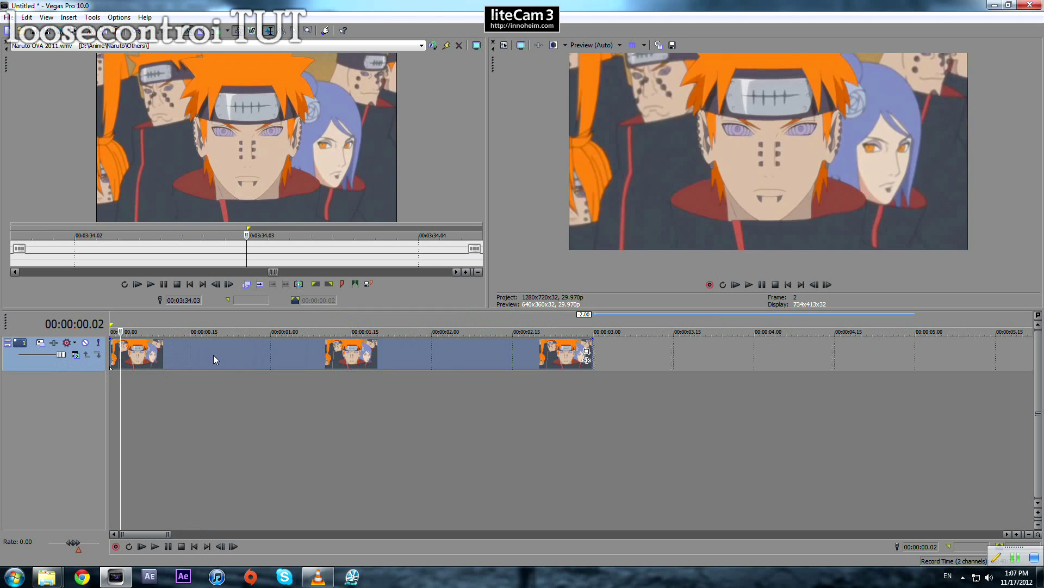
pyautogui.rightClick(615, 389)
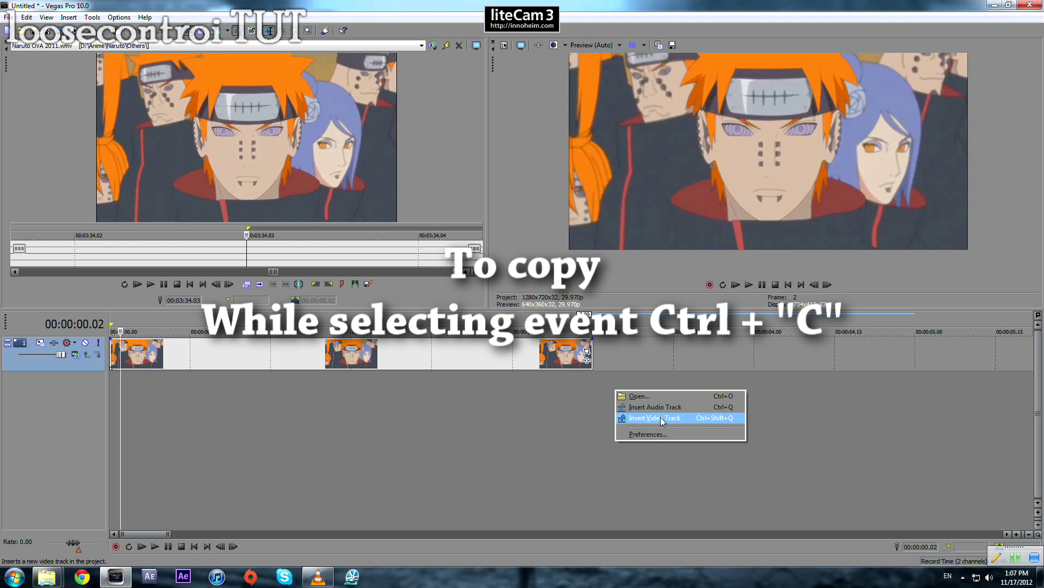
pyautogui.click(660, 418)
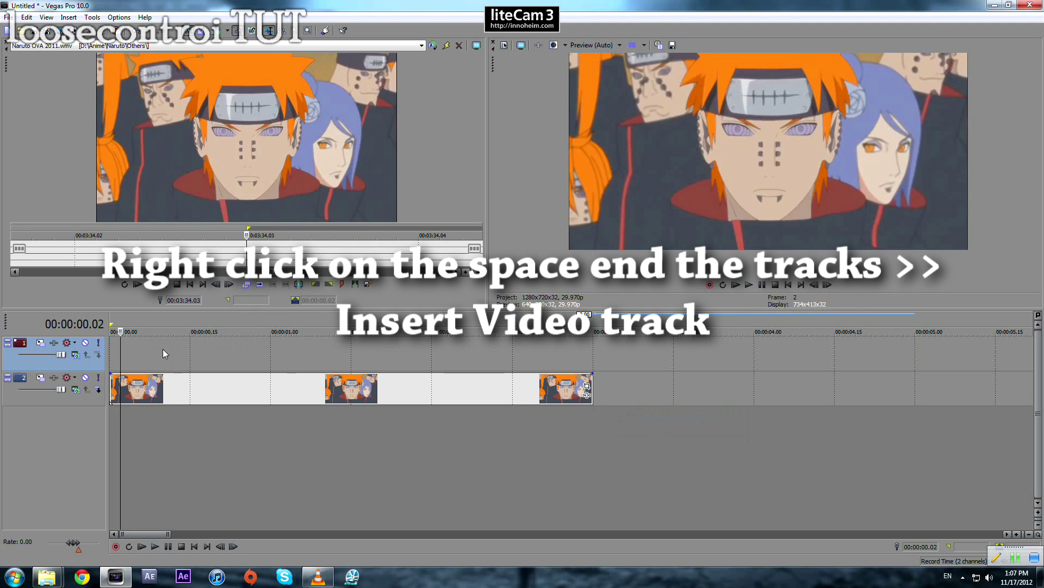
# Step: Paste the copied image event at the start of the new upper track, aligned with the original below
pyautogui.click(112, 350)
pyautogui.scroll(1, 121, 350)
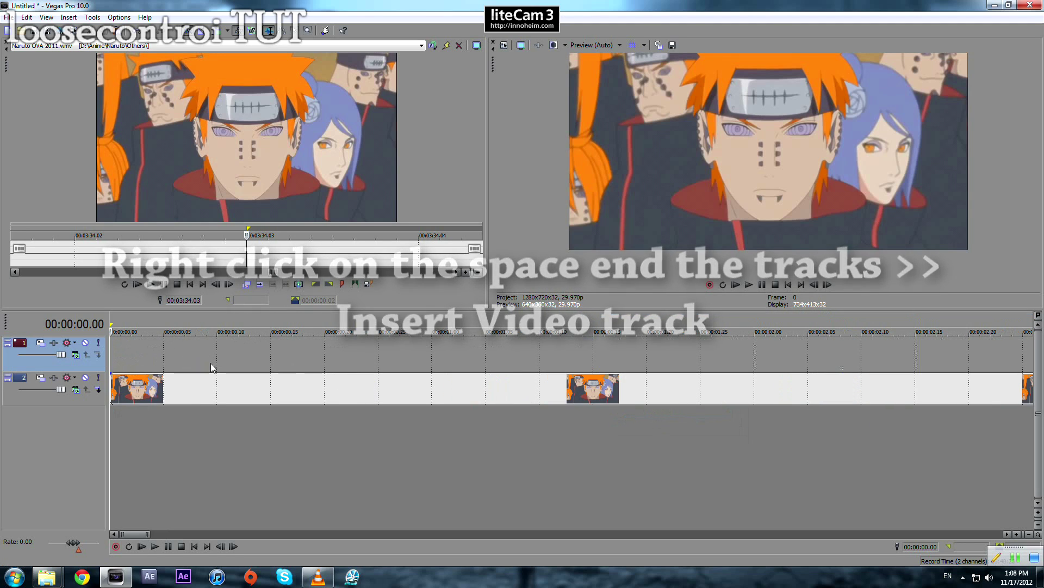
pyautogui.hotkey('ctrl', 'v')
pyautogui.scroll(-4, 188, 351)
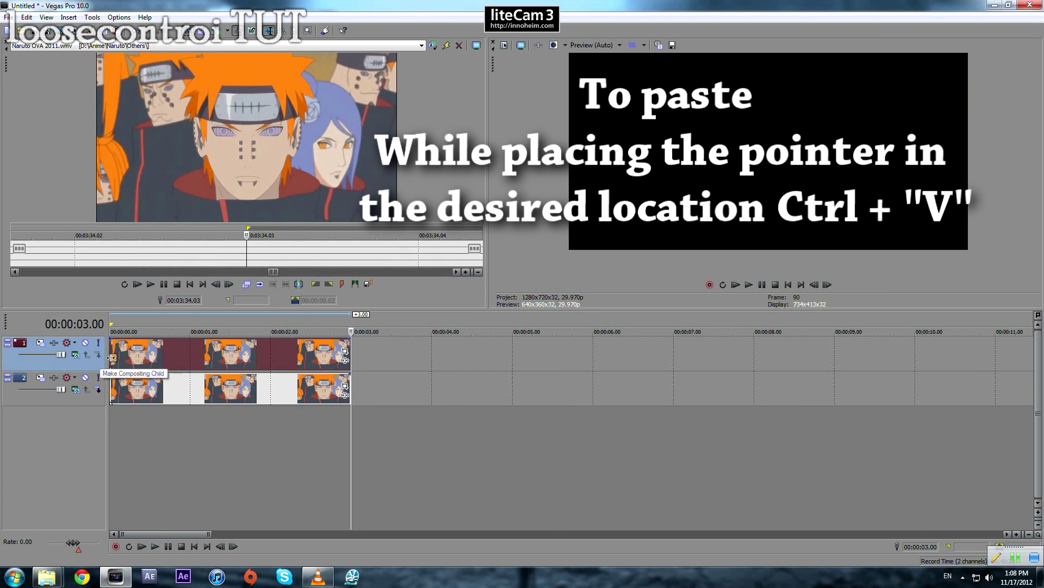
pyautogui.scroll(3, 228, 392)
pyautogui.scroll(-4, 228, 392)
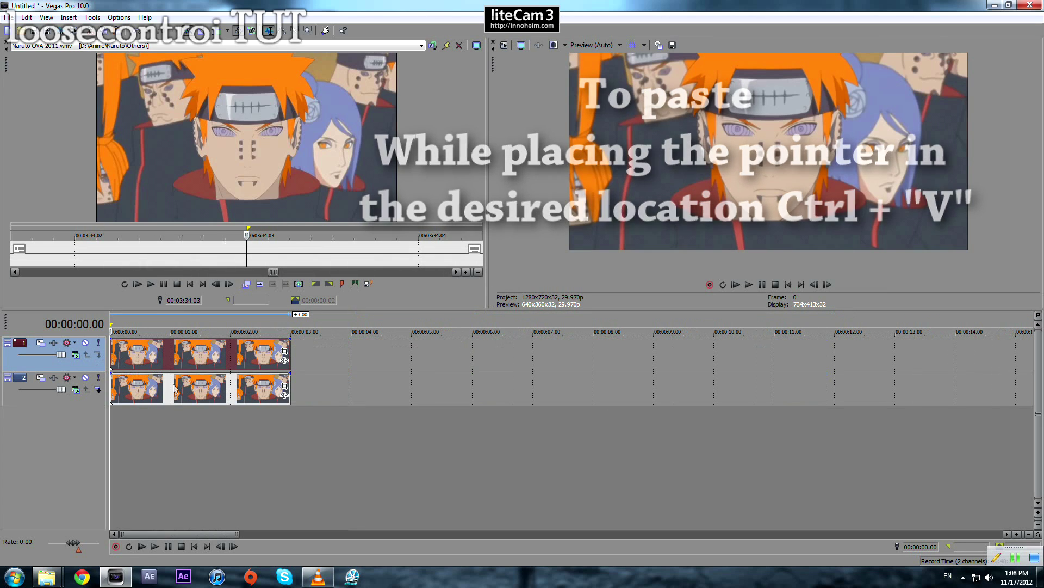
pyautogui.scroll(2, 282, 353)
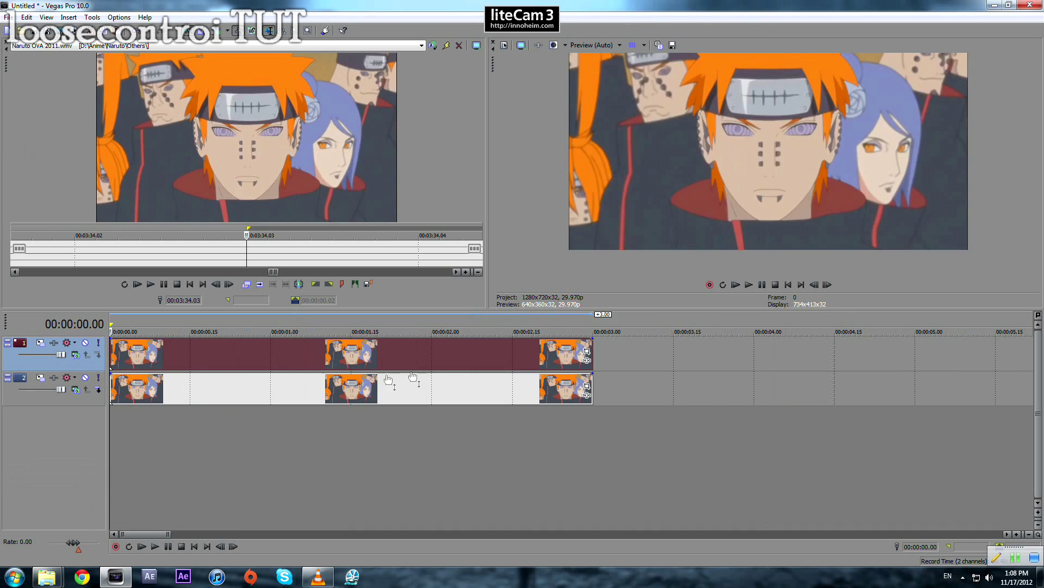
# Step: Open Event Pan/Crop for the upper image event and switch to mask editing, with the central character's collar in view
pyautogui.click(586, 353)
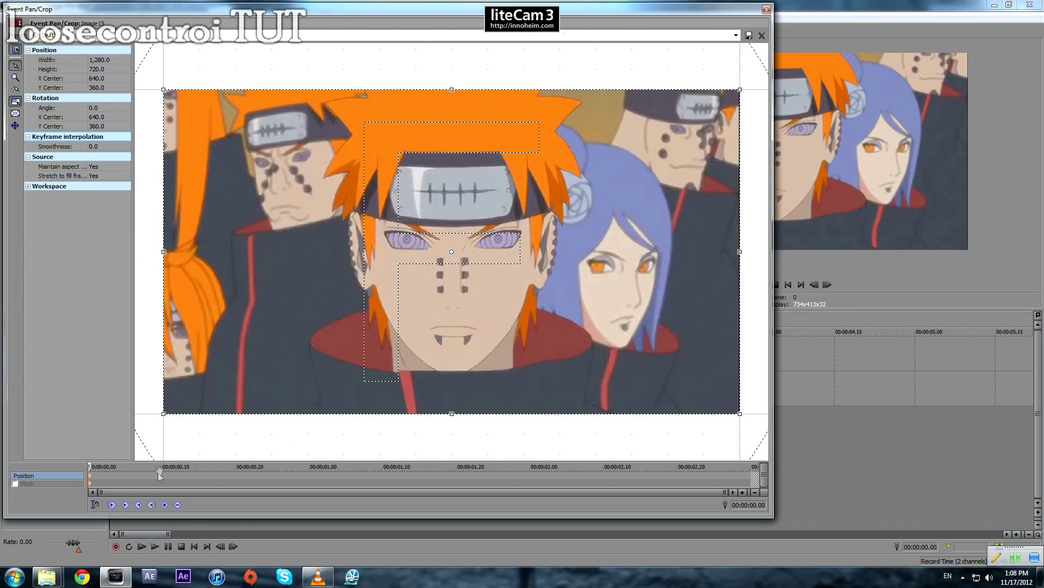
pyautogui.click(91, 482)
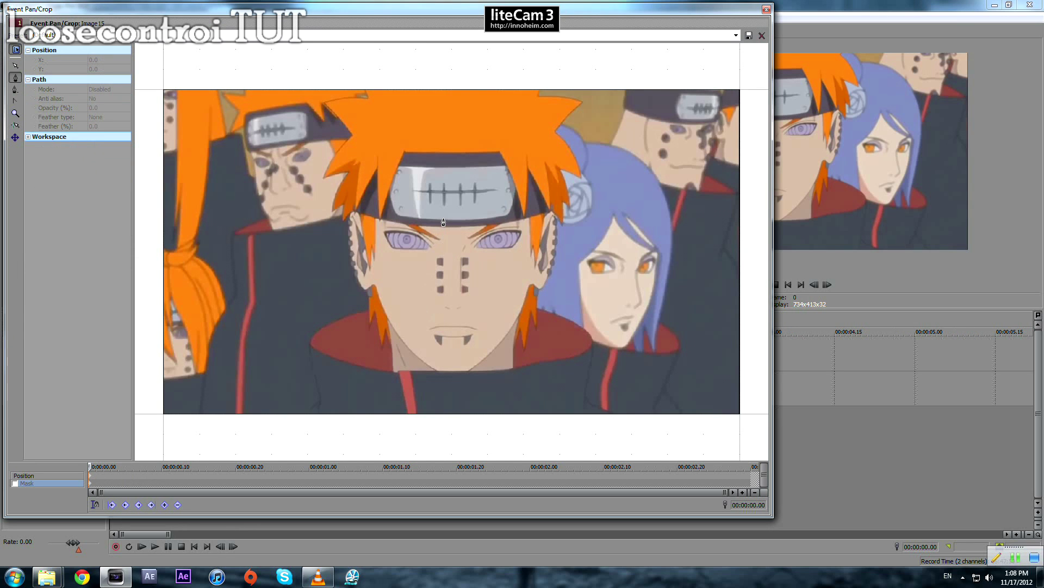
pyautogui.scroll(1, 648, 378)
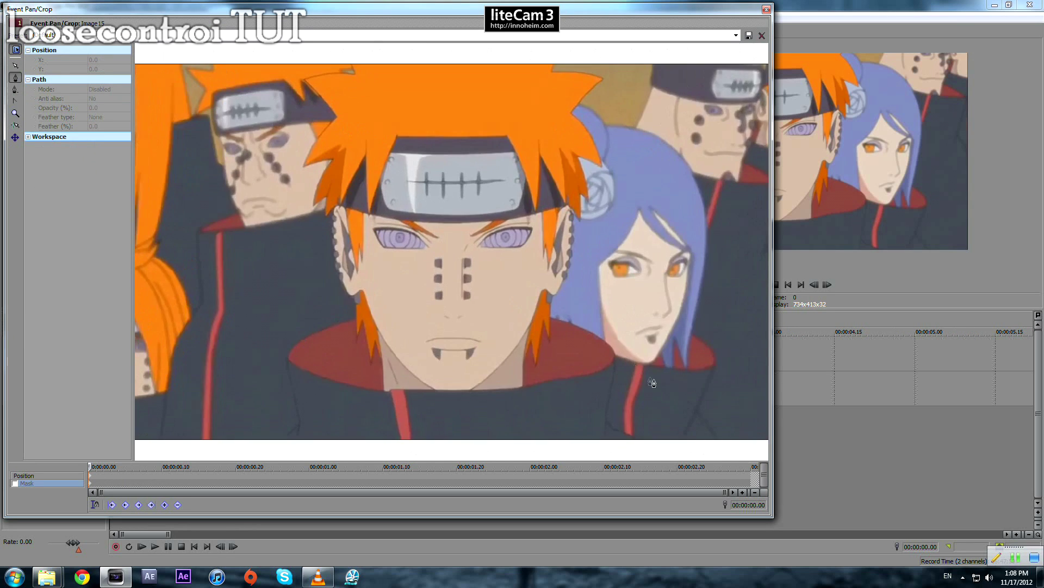
pyautogui.moveTo(648, 377); pyautogui.dragTo(506, 276)
pyautogui.scroll(3, 534, 370)
# Step: Start the mask path at the image's lower edge, tracing up the central character's coat and collar on the blue-haired woman's side
pyautogui.click(547, 432)
pyautogui.click(535, 424)
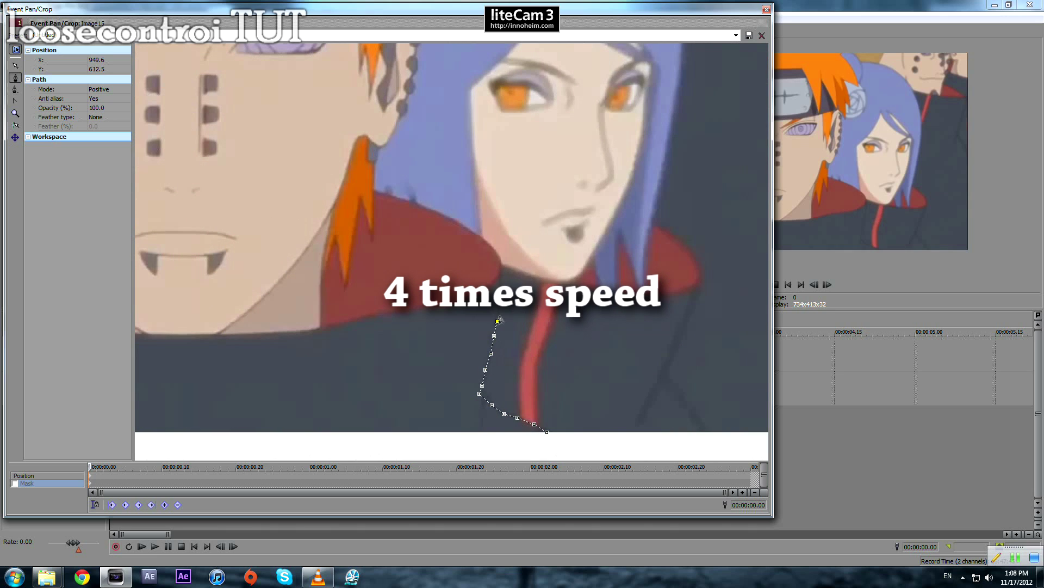
pyautogui.click(500, 259)
pyautogui.click(490, 248)
pyautogui.click(480, 238)
pyautogui.click(470, 232)
pyautogui.click(449, 217)
pyautogui.click(430, 208)
pyautogui.click(414, 201)
pyautogui.click(400, 198)
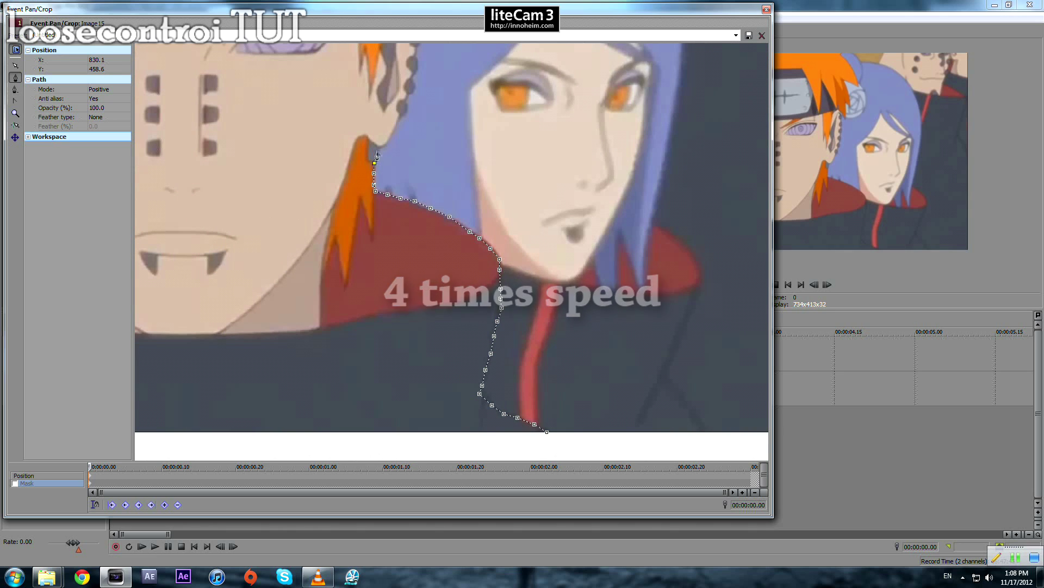
# Step: Continue the mask path up the adjacent ear and hair spikes, then above the image's top edge to the opposite side's upper hair spike
pyautogui.scroll(-3, 416, 71)
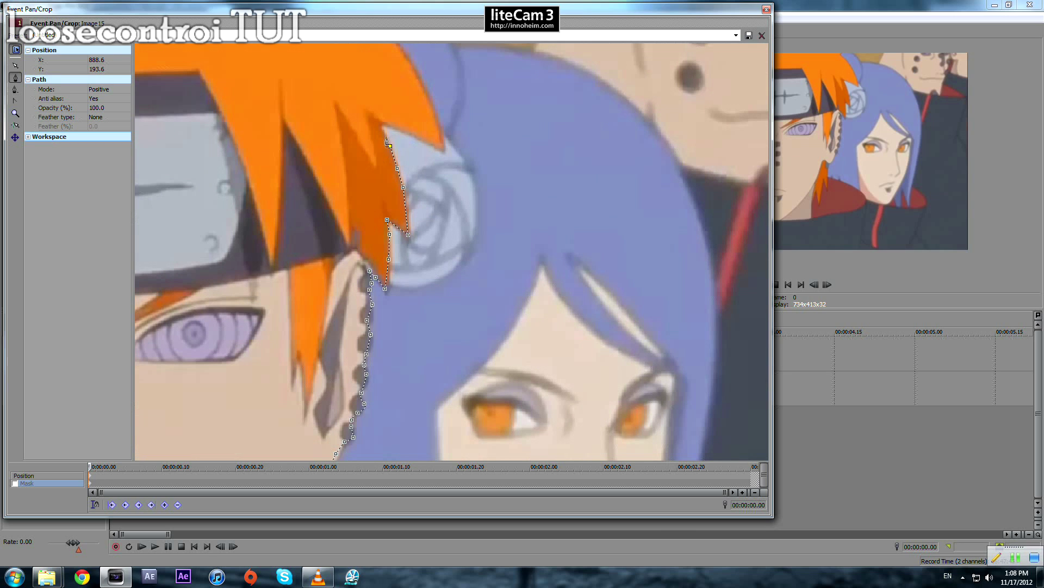
pyautogui.scroll(-2, 420, 93)
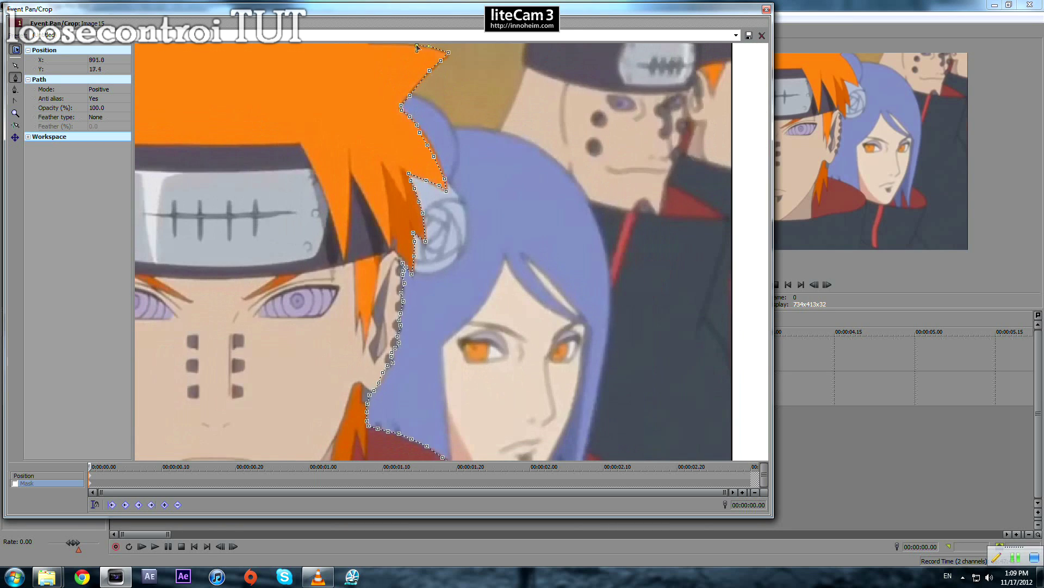
pyautogui.scroll(-3, 252, 122)
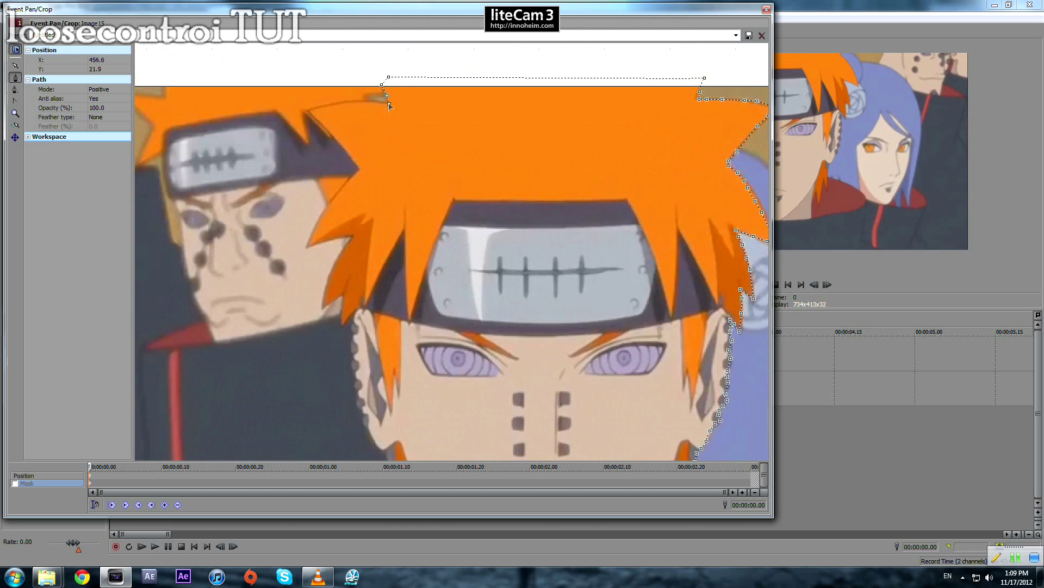
pyautogui.click(389, 103)
pyautogui.click(346, 103)
pyautogui.click(310, 109)
# Step: Trace the mask path down the central character's hair spikes and ear on the side opposite the blue-haired woman
pyautogui.click(354, 238)
pyautogui.click(340, 256)
pyautogui.click(327, 276)
pyautogui.click(322, 294)
pyautogui.click(322, 305)
pyautogui.click(343, 294)
pyautogui.click(341, 309)
pyautogui.click(342, 324)
pyautogui.click(353, 344)
pyautogui.click(352, 351)
pyautogui.scroll(3, 354, 354)
pyautogui.click(439, 55)
pyautogui.click(443, 64)
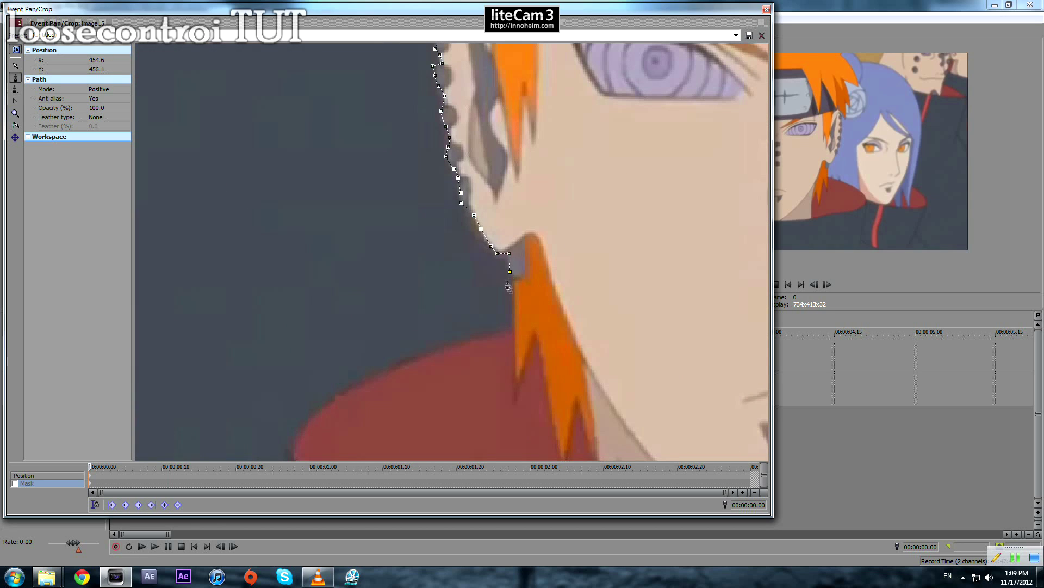
# Step: Extend the mask path below that ear, past the hair strand and along the upper edge of the red collar
pyautogui.click(512, 287)
pyautogui.click(516, 317)
pyautogui.click(514, 330)
pyautogui.scroll(-1, 513, 331)
pyautogui.click(474, 319)
pyautogui.click(447, 327)
pyautogui.click(414, 337)
pyautogui.click(390, 350)
pyautogui.click(329, 429)
# Step: Trace the mask path down the collar's outer edge and the coat to the image's lower edge
pyautogui.scroll(-2, 328, 429)
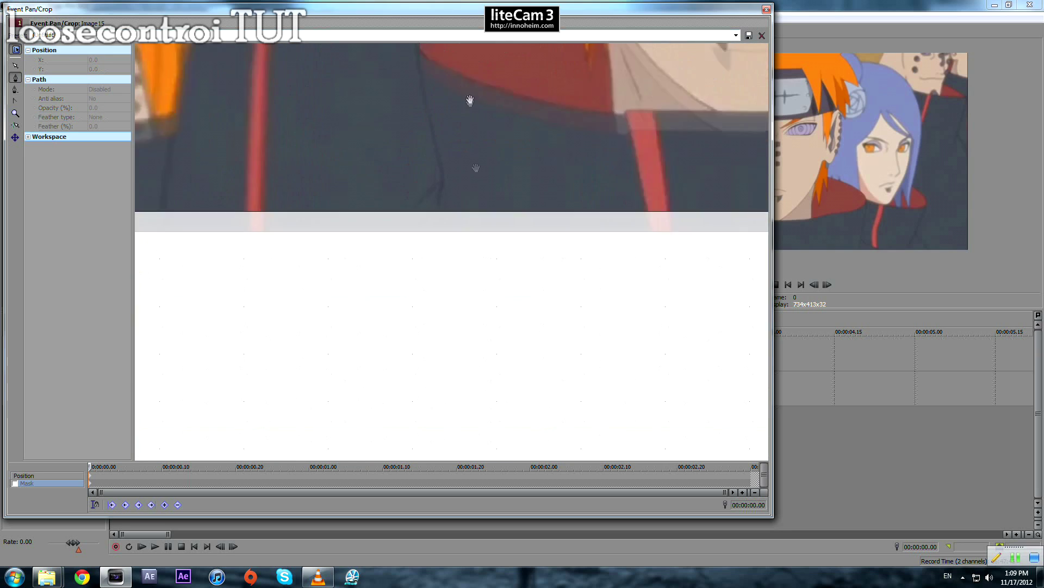
pyautogui.scroll(1, 426, 143)
pyautogui.click(423, 90)
pyautogui.click(423, 105)
pyautogui.click(438, 149)
pyautogui.click(442, 175)
pyautogui.click(429, 211)
pyautogui.click(417, 227)
# Step: Close the mask path below the image at its starting point and close Event Pan/Crop
pyautogui.scroll(-6, 629, 284)
pyautogui.click(615, 276)
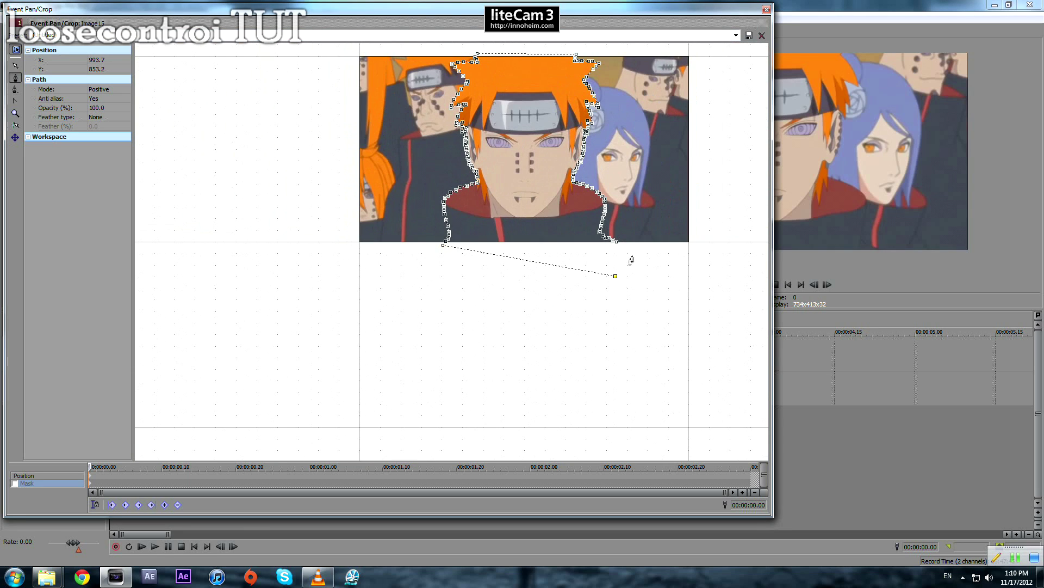
pyautogui.click(624, 253)
pyautogui.click(616, 241)
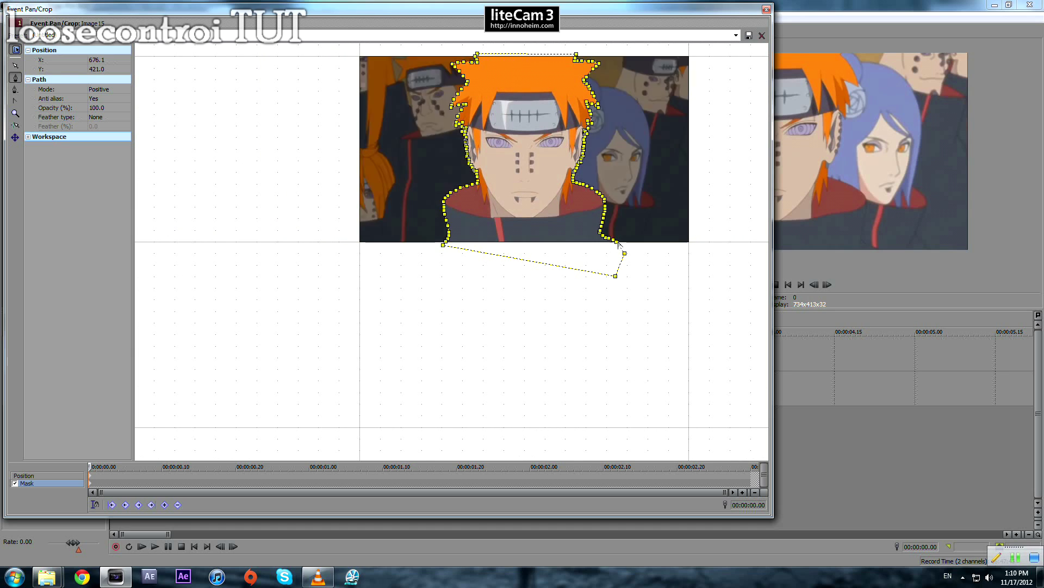
pyautogui.click(767, 10)
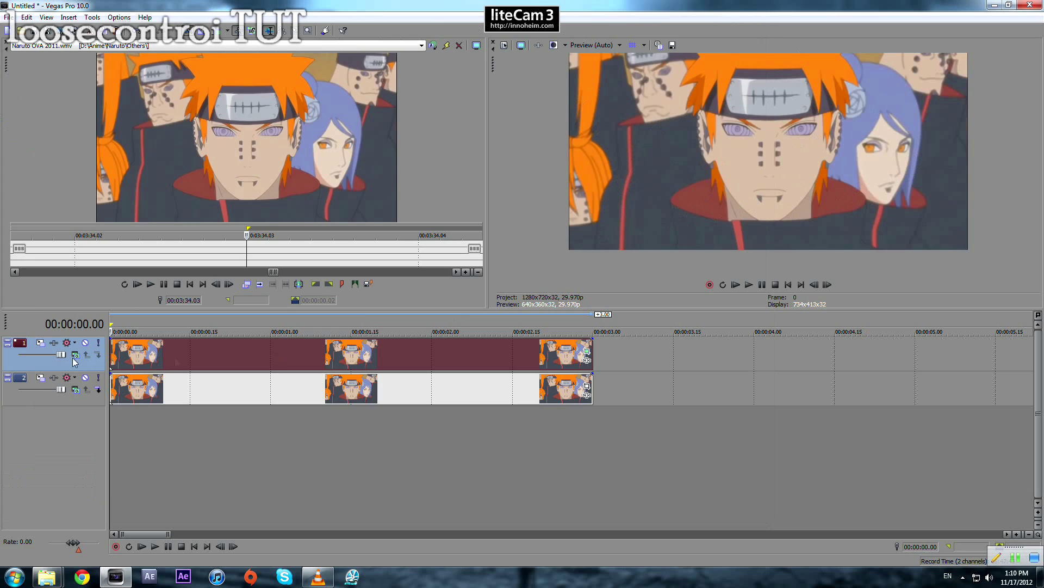
# Step: Copy the finished character mask from the upper image event's Event Pan/Crop and close the window
pyautogui.click(74, 385)
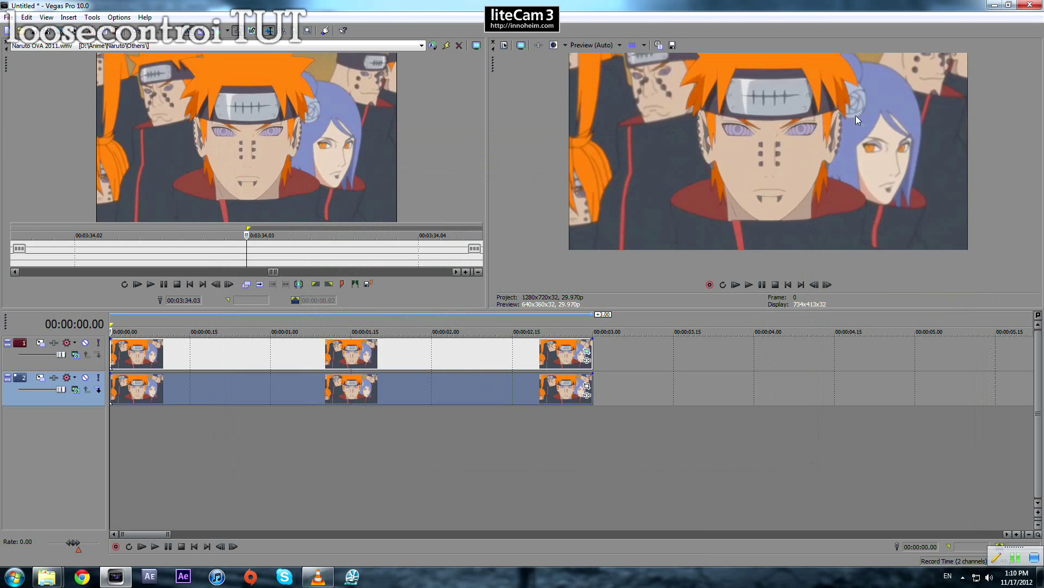
pyautogui.click(587, 352)
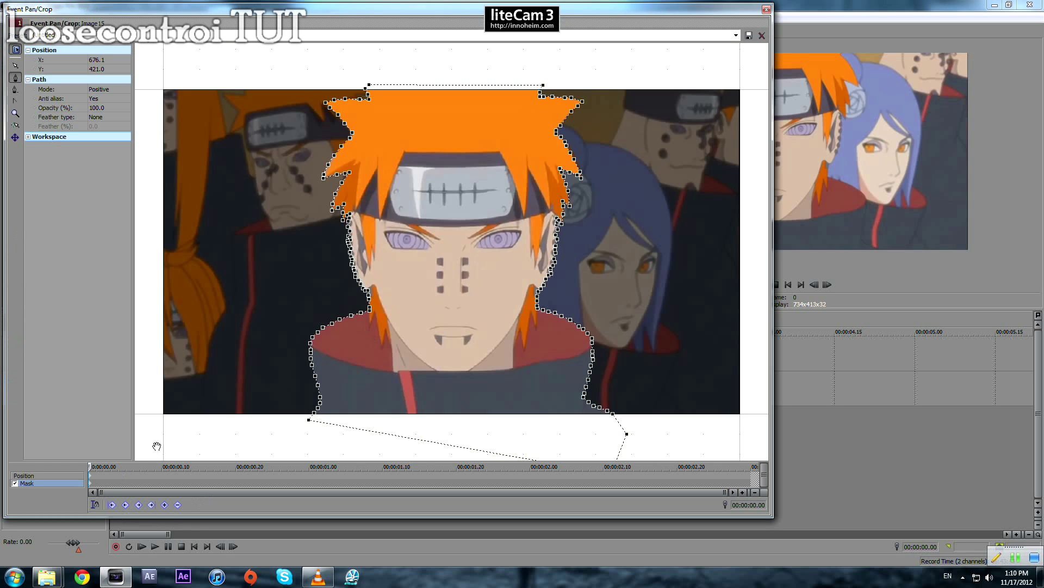
pyautogui.click(767, 11)
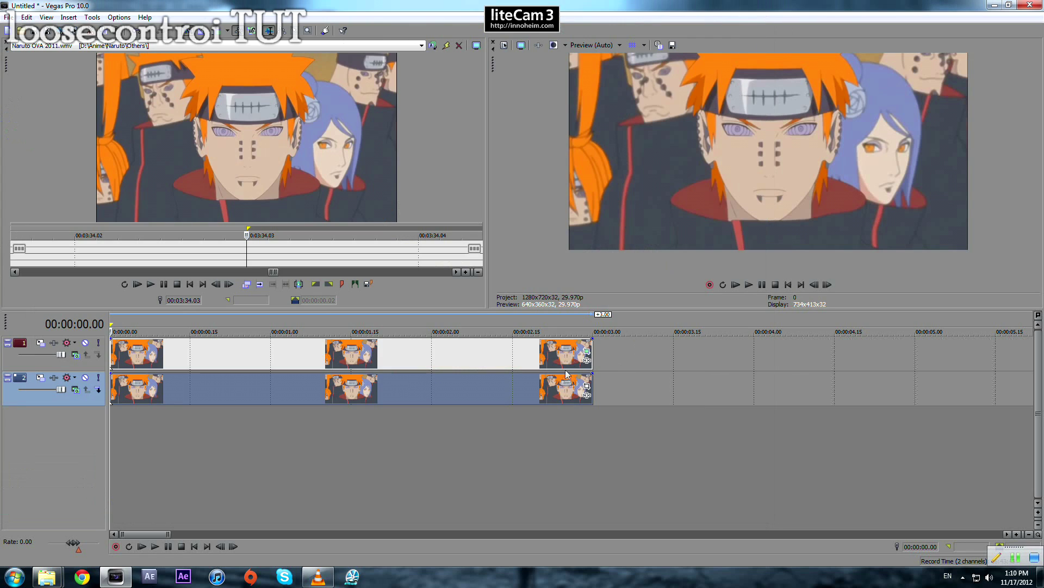
# Step: Paste the character mask into the lower image event's Event Pan/Crop and open the choices for its path mode
pyautogui.click(587, 386)
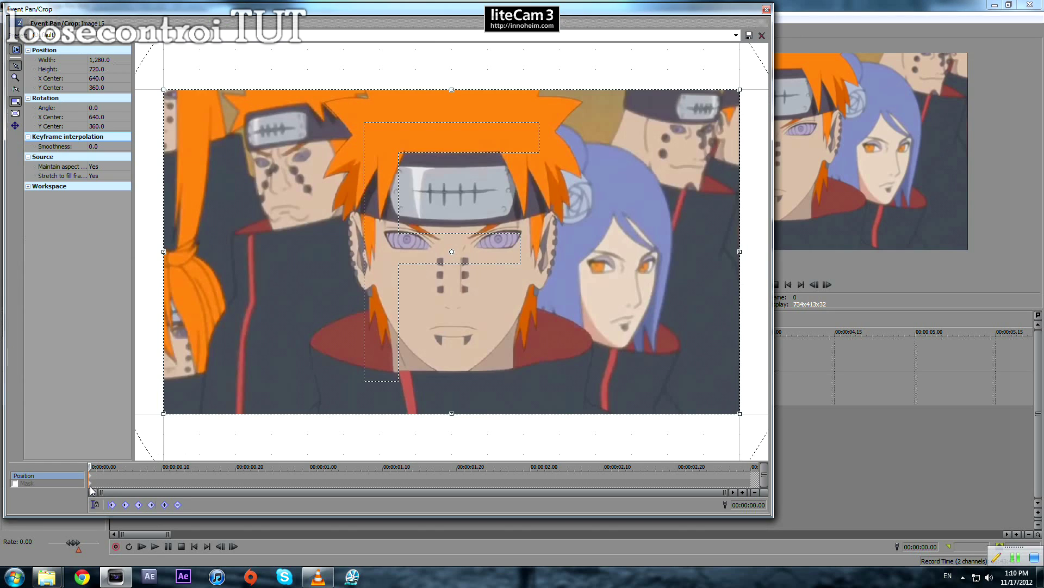
pyautogui.click(90, 484)
pyautogui.click(96, 89)
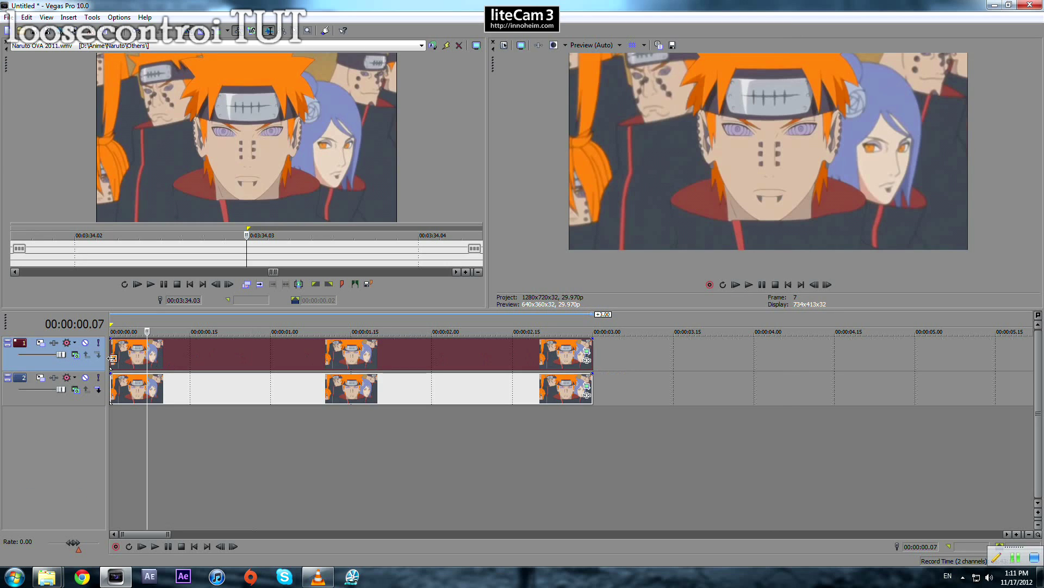
# Step: Select the upper and lower image events in turn at different times to check the masked layers in the preview
pyautogui.click(112, 358)
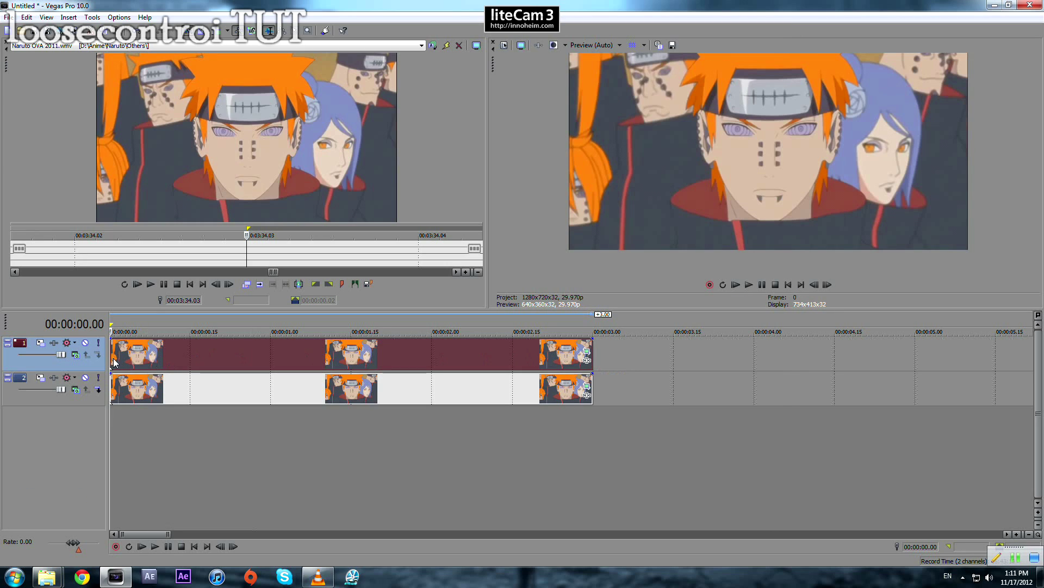
pyautogui.click(135, 359)
pyautogui.click(244, 355)
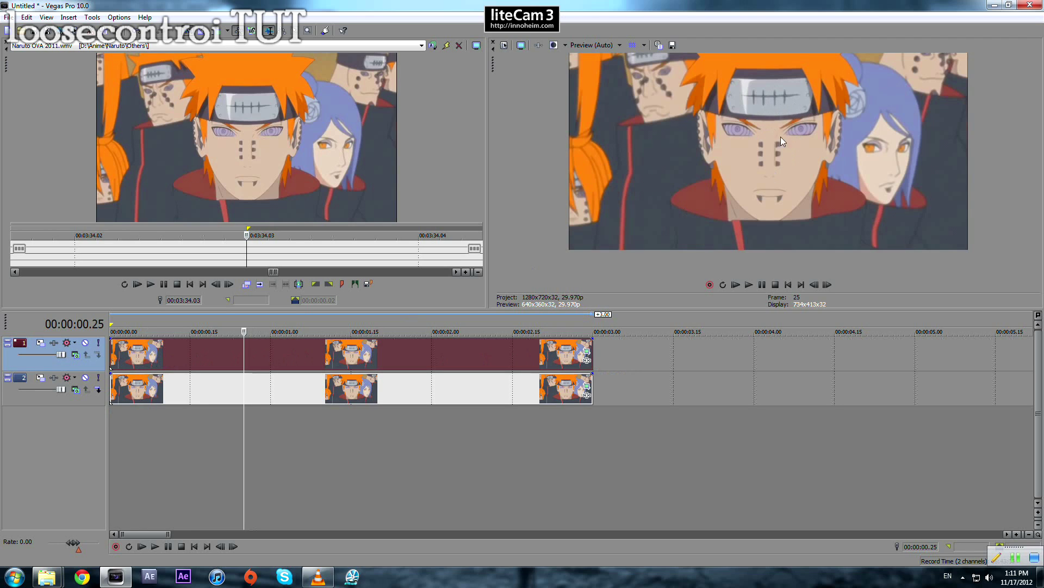
pyautogui.click(211, 386)
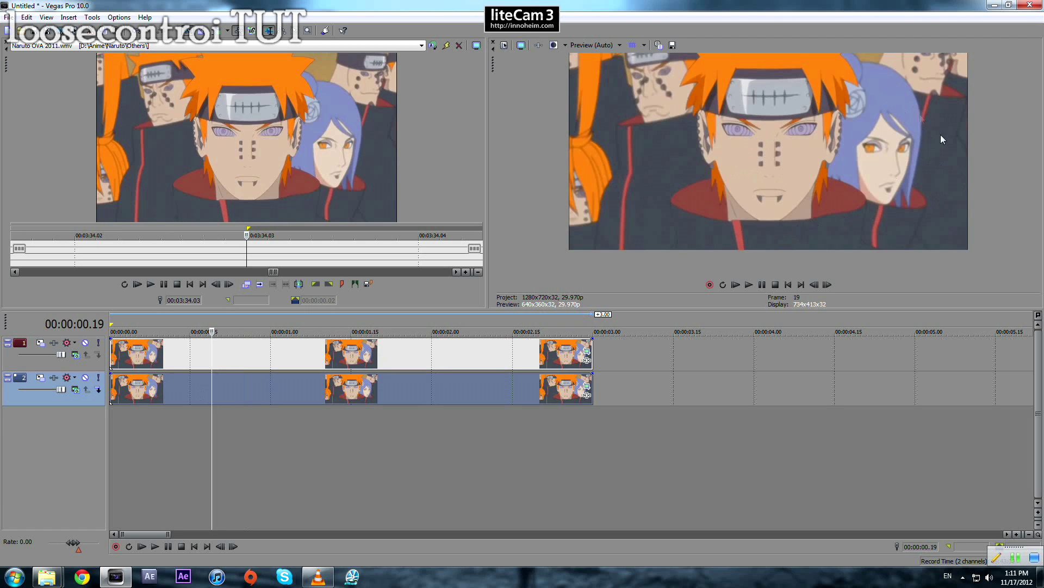
# Step: Apply Sony HSL Adjust to the lower image event with saturation 0.00, close the effect window and return to the timeline start
pyautogui.click(587, 385)
pyautogui.doubleClick(471, 186)
pyautogui.click(797, 143)
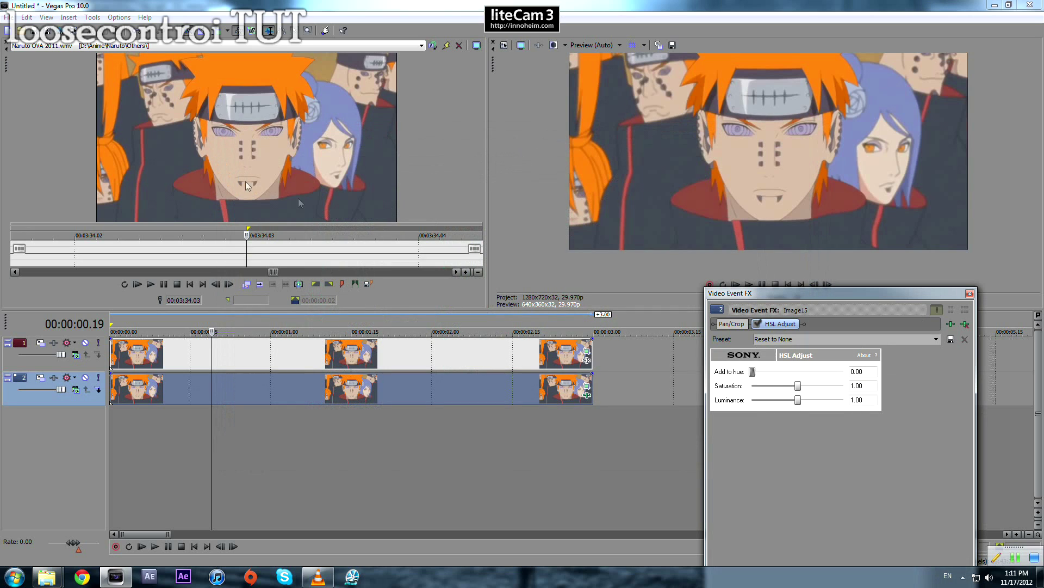
pyautogui.moveTo(798, 387); pyautogui.dragTo(663, 390)
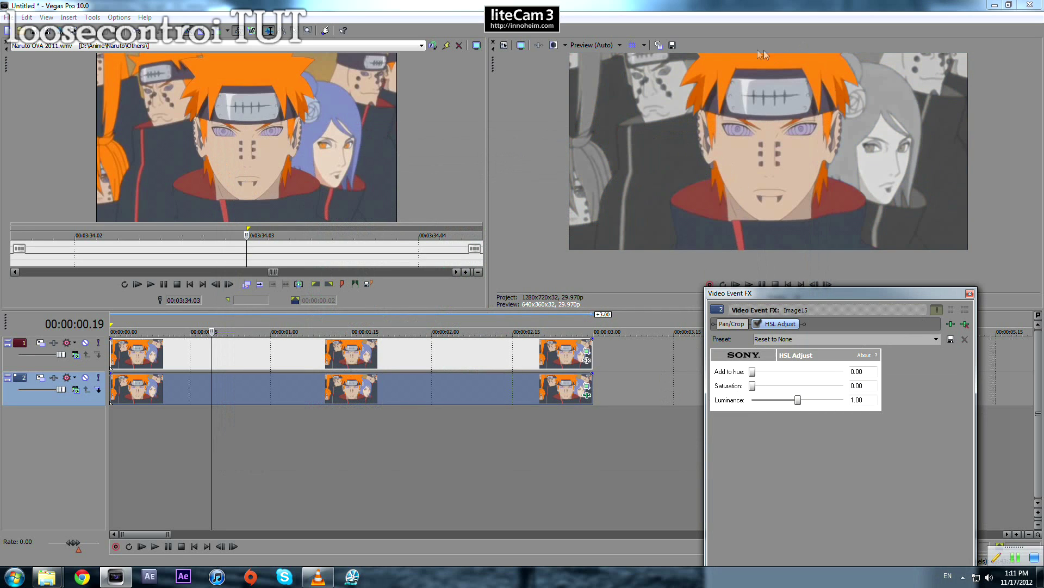
pyautogui.click(969, 295)
pyautogui.press('Home')
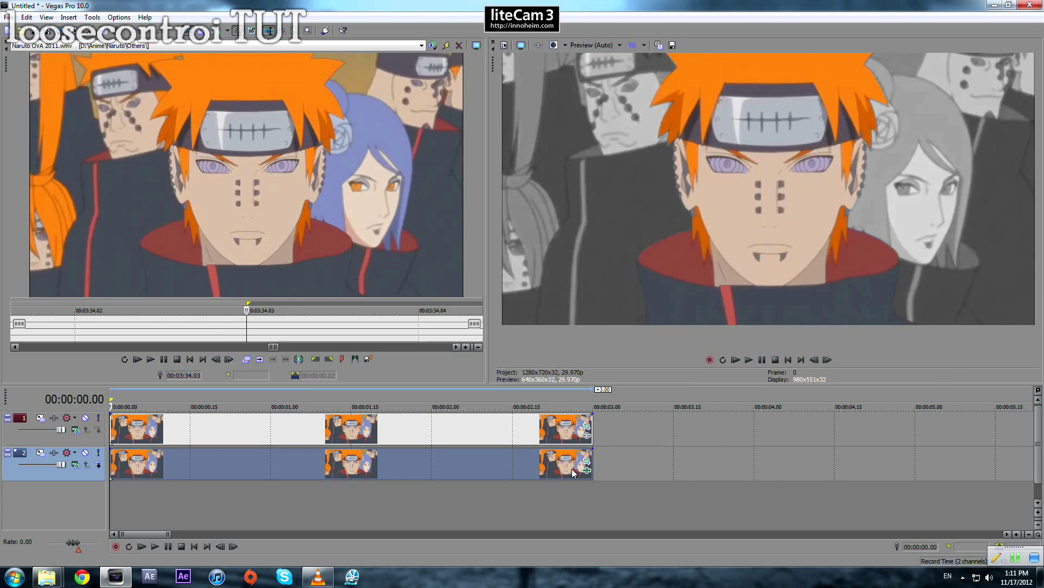
# Step: Remove the HSL Adjust effect from the lower image event
pyautogui.click(571, 468)
pyautogui.click(586, 471)
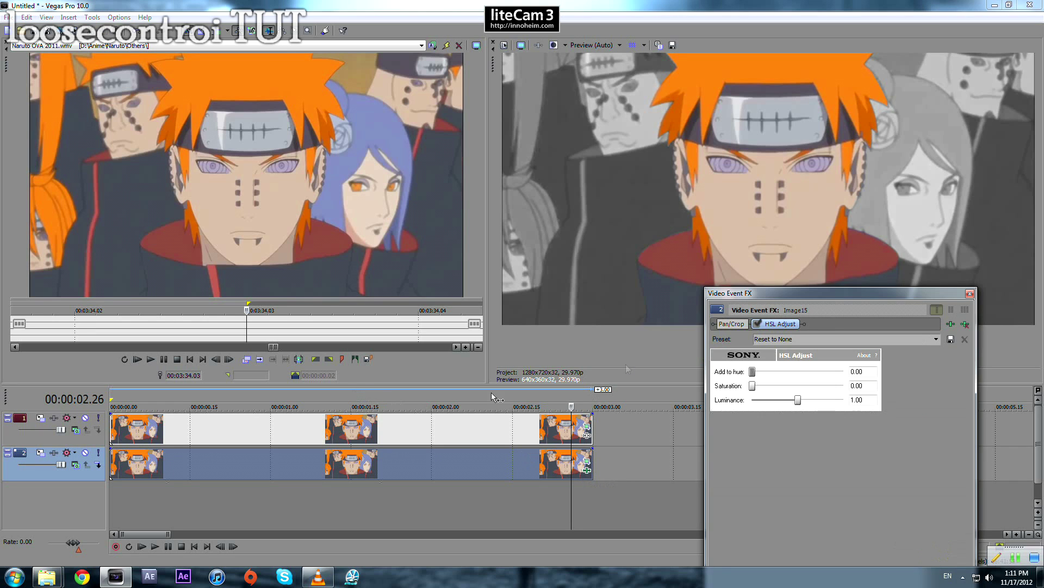
pyautogui.click(965, 324)
# Step: Apply Sony Add Noise, Sony Gaussian Blur and Sony HSL Adjust to the lower image event as one effect chain
pyautogui.click(586, 470)
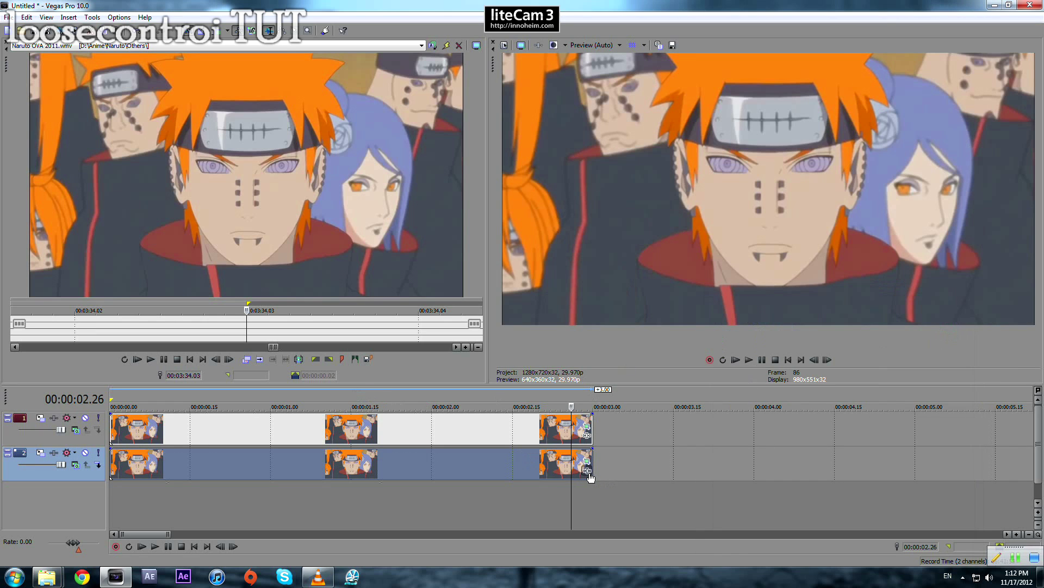
pyautogui.doubleClick(473, 186)
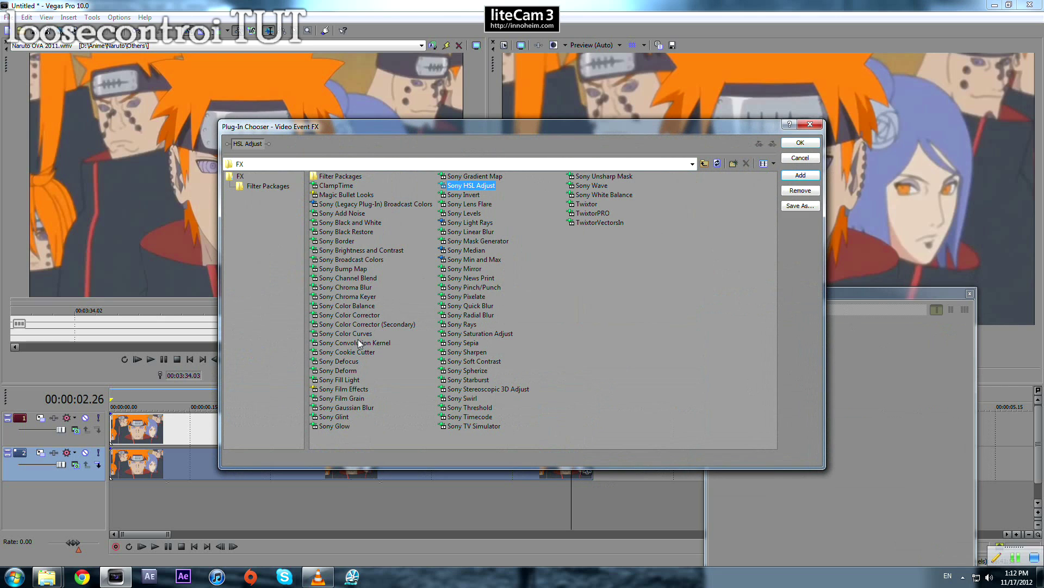
pyautogui.click(805, 193)
pyautogui.doubleClick(347, 212)
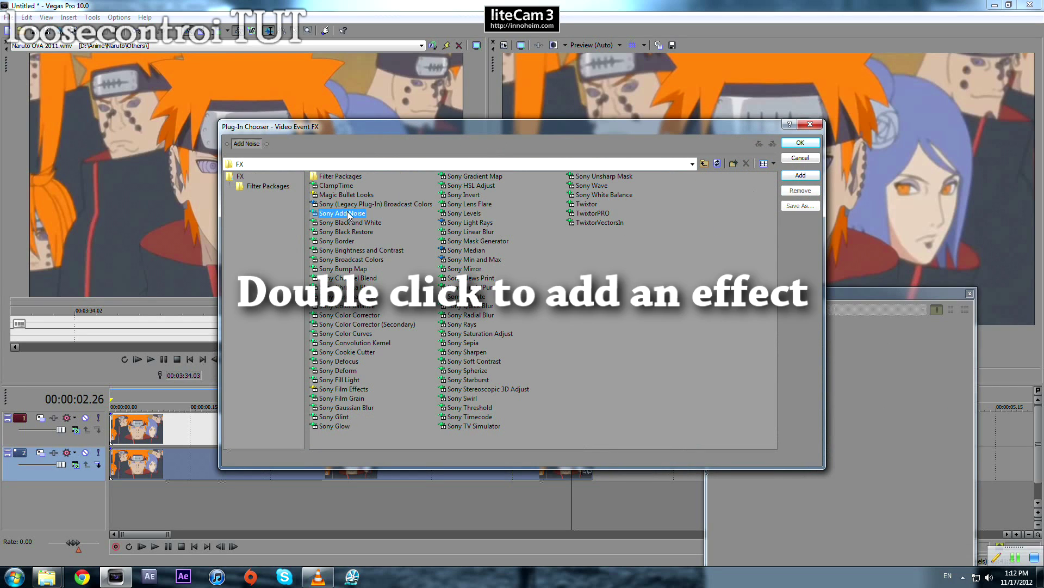
pyautogui.doubleClick(351, 408)
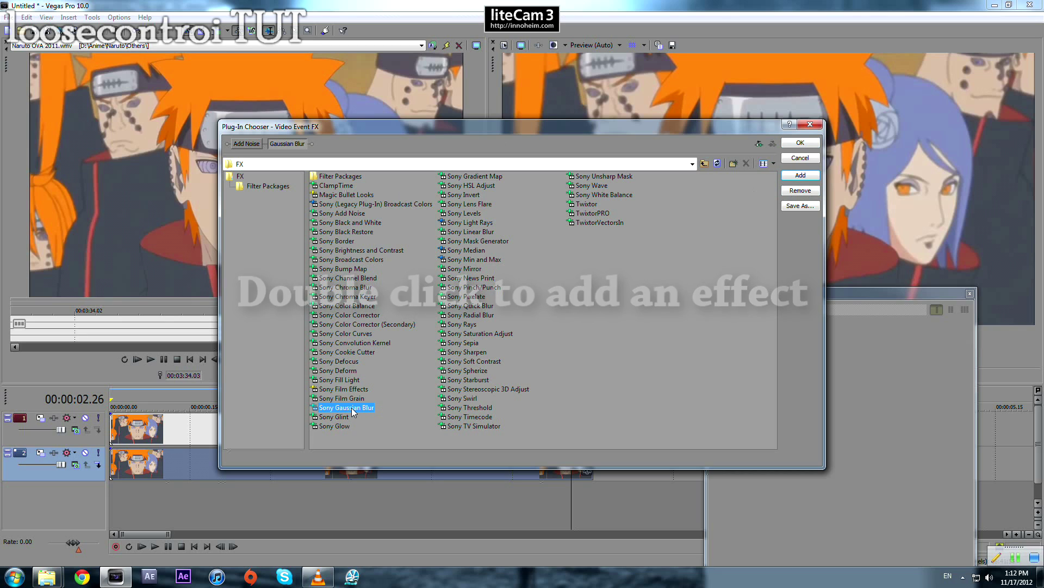
pyautogui.doubleClick(477, 186)
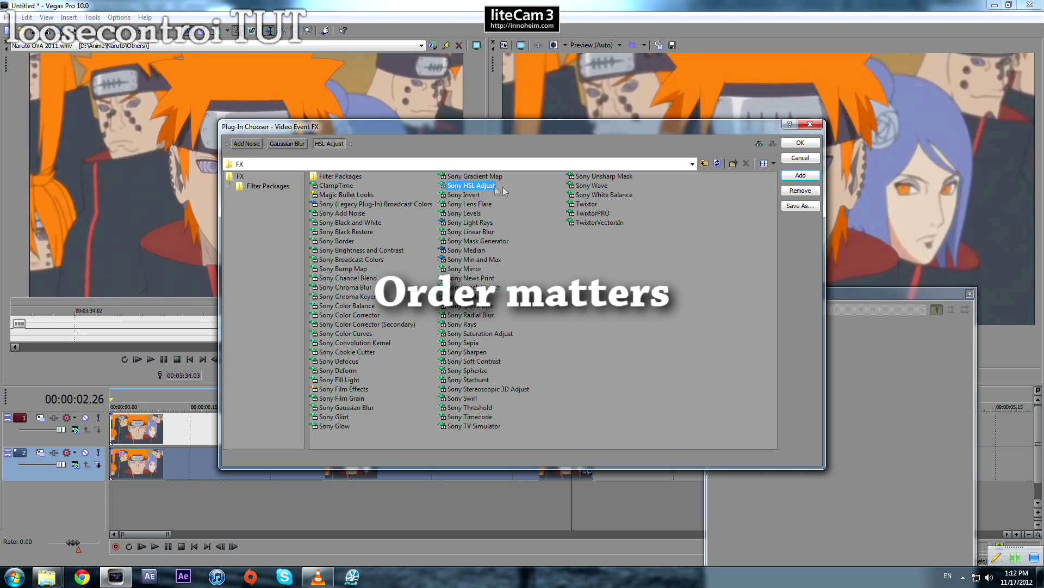
pyautogui.click(801, 143)
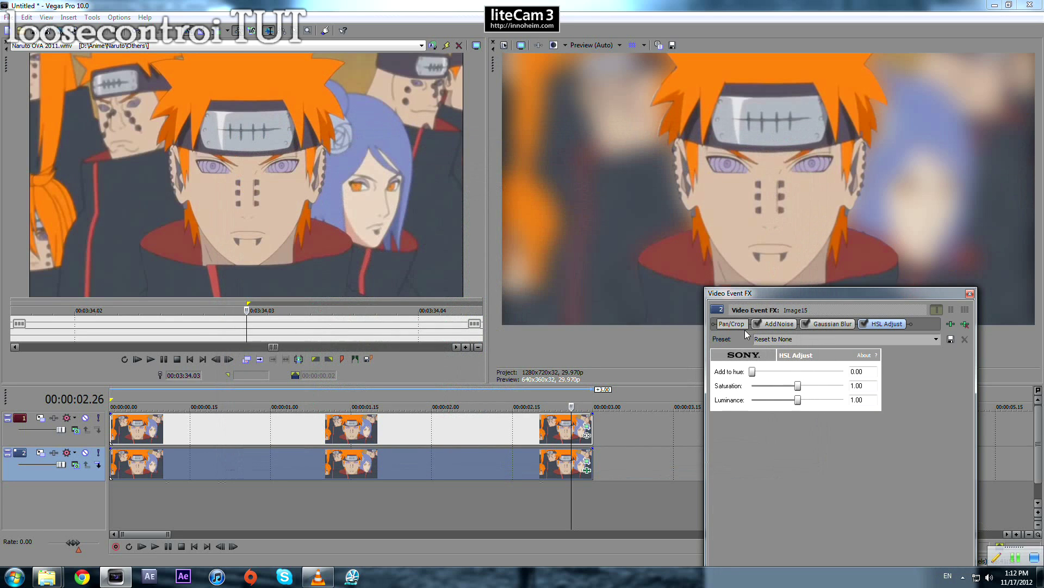
# Step: Show the Add Noise settings and disable Gaussian Blur and HSL Adjust, leaving only Add Noise active
pyautogui.click(783, 330)
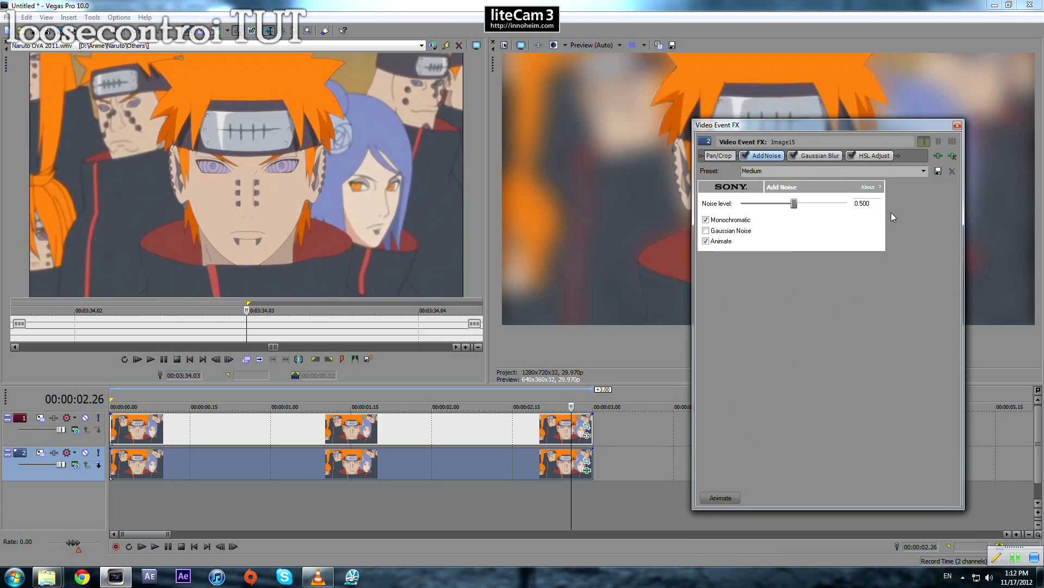
pyautogui.click(743, 156)
pyautogui.click(793, 155)
pyautogui.click(851, 156)
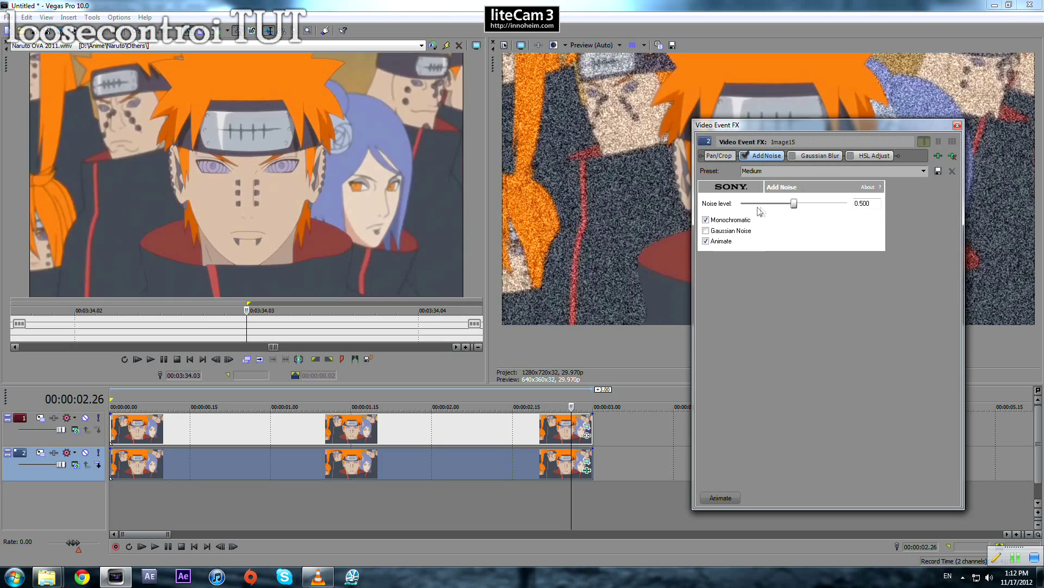
# Step: Return to the timeline start, show the Add Noise keyframe timeline and set the noise level to 0.000 at the first keyframe
pyautogui.moveTo(125, 490); pyautogui.dragTo(328, 486)
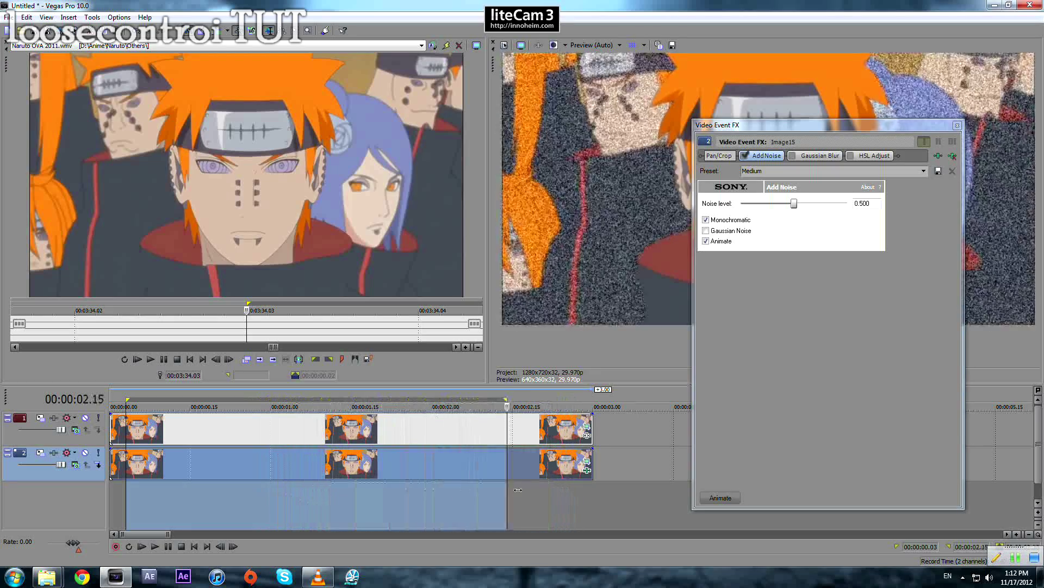
pyautogui.click(109, 470)
pyautogui.click(721, 498)
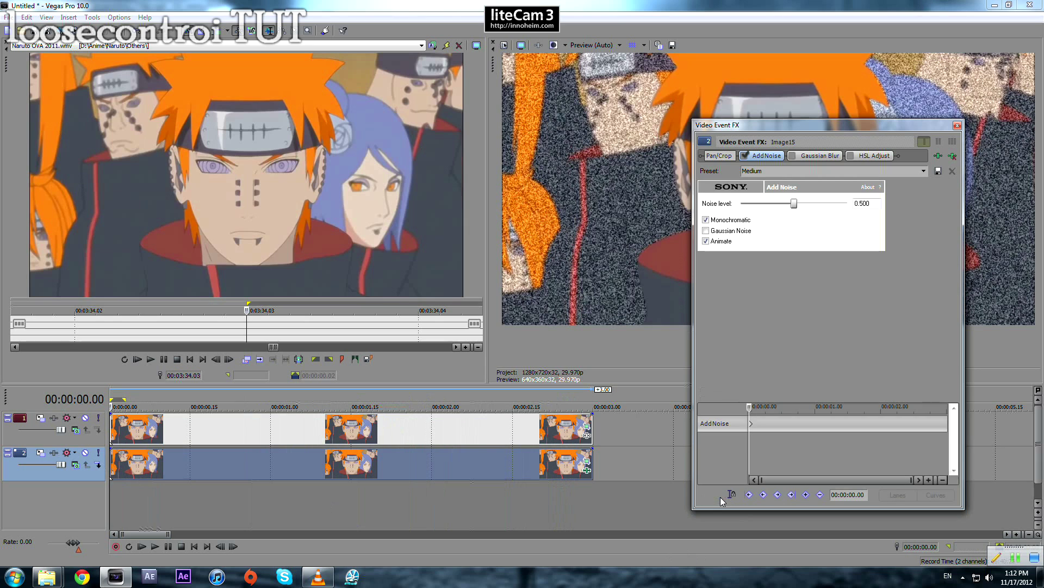
pyautogui.click(751, 427)
pyautogui.moveTo(794, 203); pyautogui.dragTo(735, 206)
pyautogui.click(775, 426)
pyautogui.moveTo(776, 424); pyautogui.dragTo(962, 433)
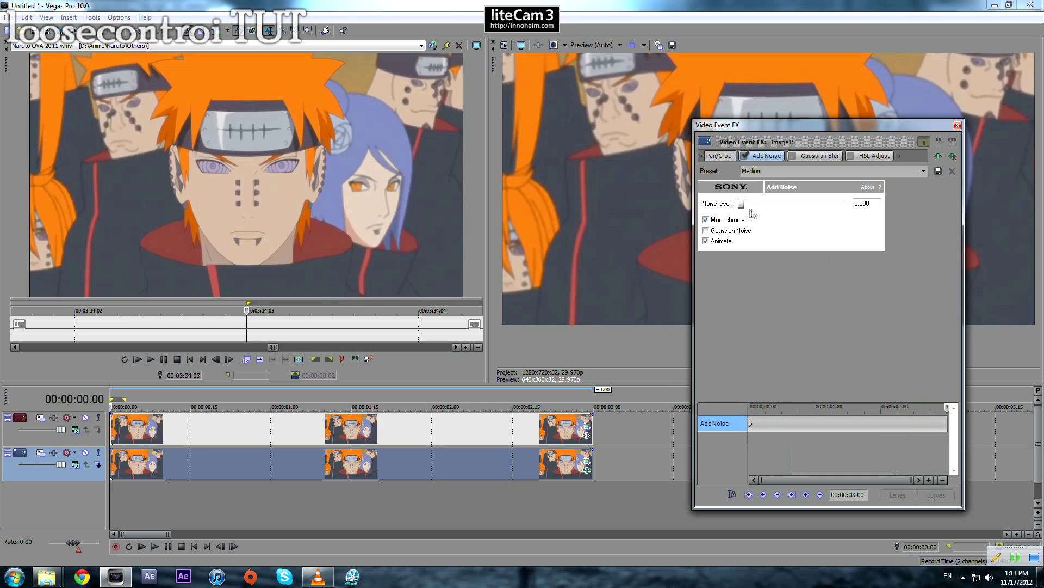
# Step: Place an Add Noise keyframe at the event's end and set the noise level at the first keyframe to 0.300
pyautogui.moveTo(751, 424); pyautogui.dragTo(1007, 437)
pyautogui.click(750, 426)
pyautogui.moveTo(875, 206); pyautogui.dragTo(866, 203)
pyautogui.moveTo(862, 203); pyautogui.dragTo(939, 220)
pyautogui.write('3')
pyautogui.press('Return')
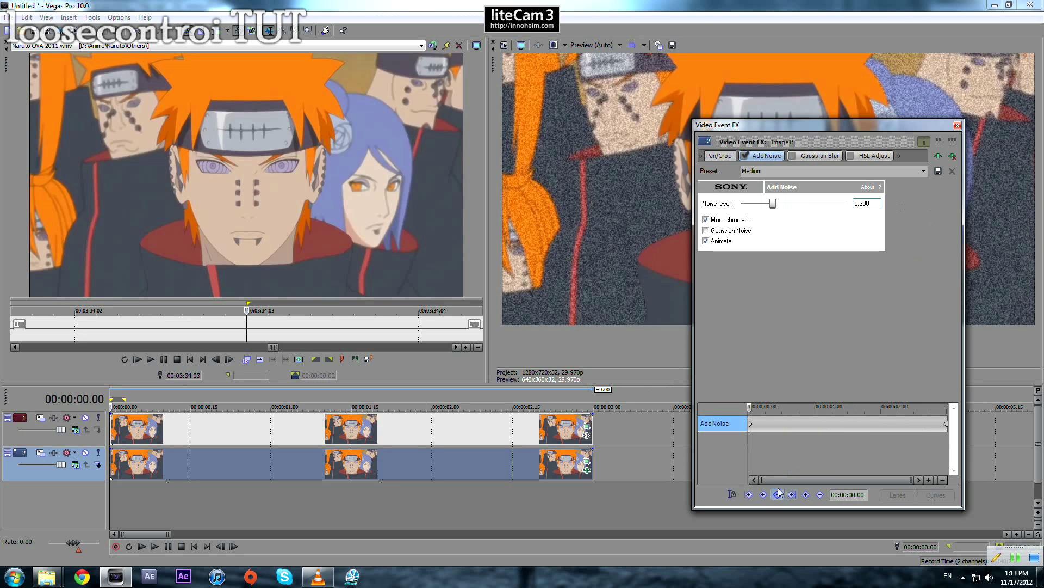
# Step: Check the first and last Add Noise keyframes and re-enable Gaussian Blur and HSL Adjust on the lower event
pyautogui.moveTo(753, 433); pyautogui.dragTo(960, 432)
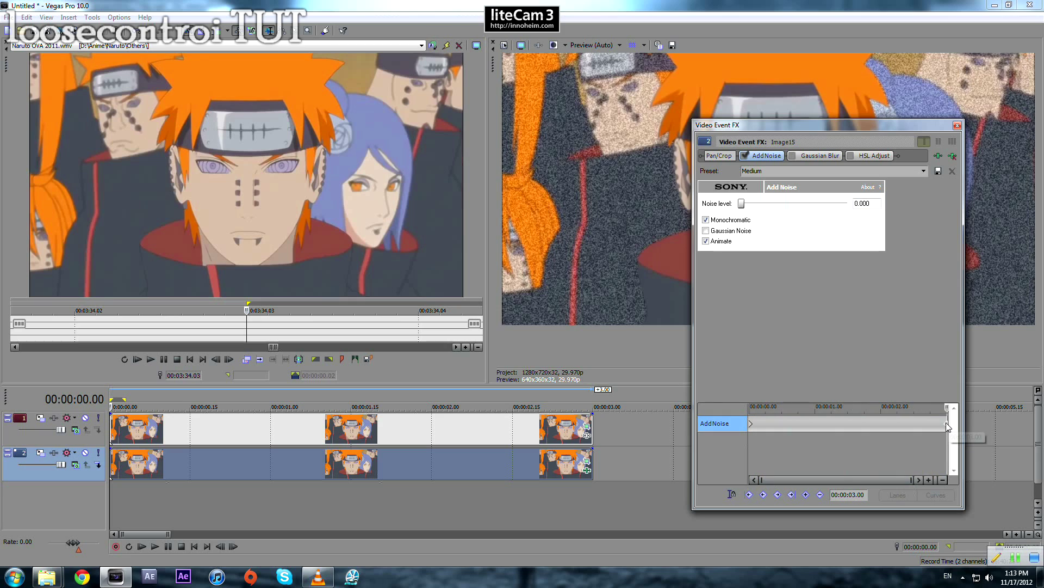
pyautogui.click(752, 426)
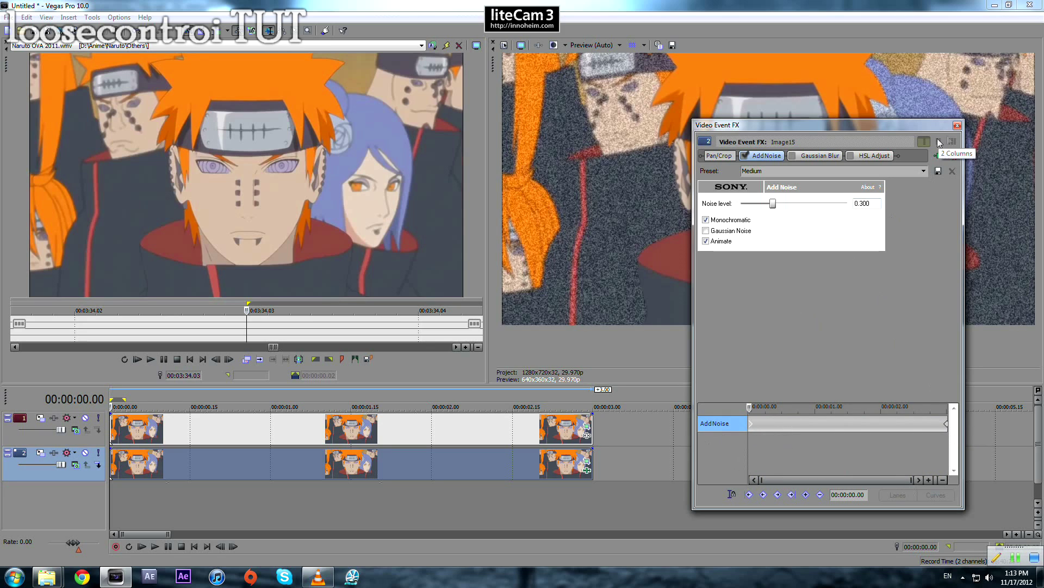
pyautogui.click(793, 157)
pyautogui.click(850, 157)
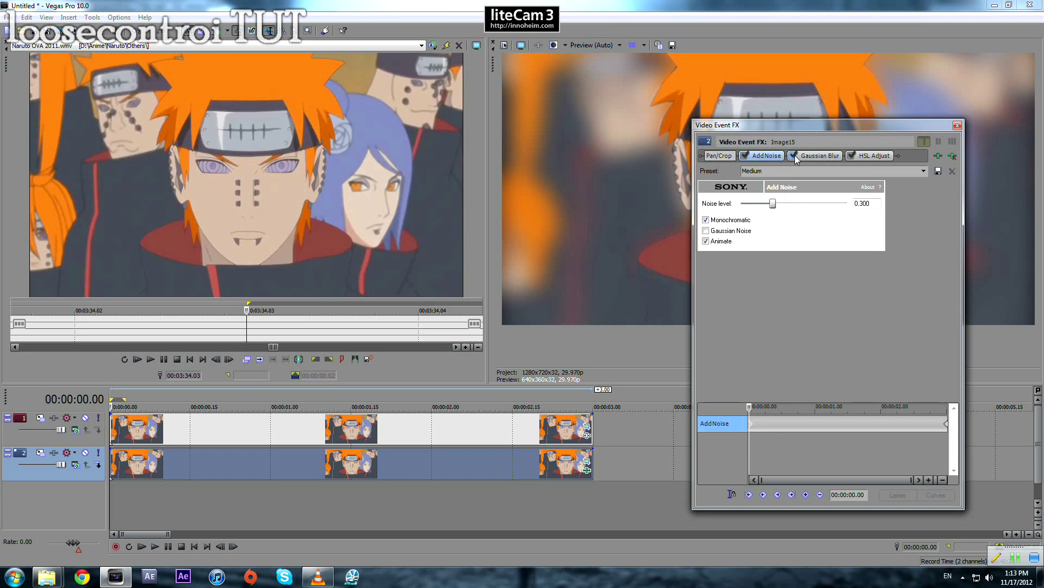
# Step: Animate Gaussian Blur with horizontal and vertical range 0.010 at the first keyframe and 0.000 at the event's end
pyautogui.click(816, 155)
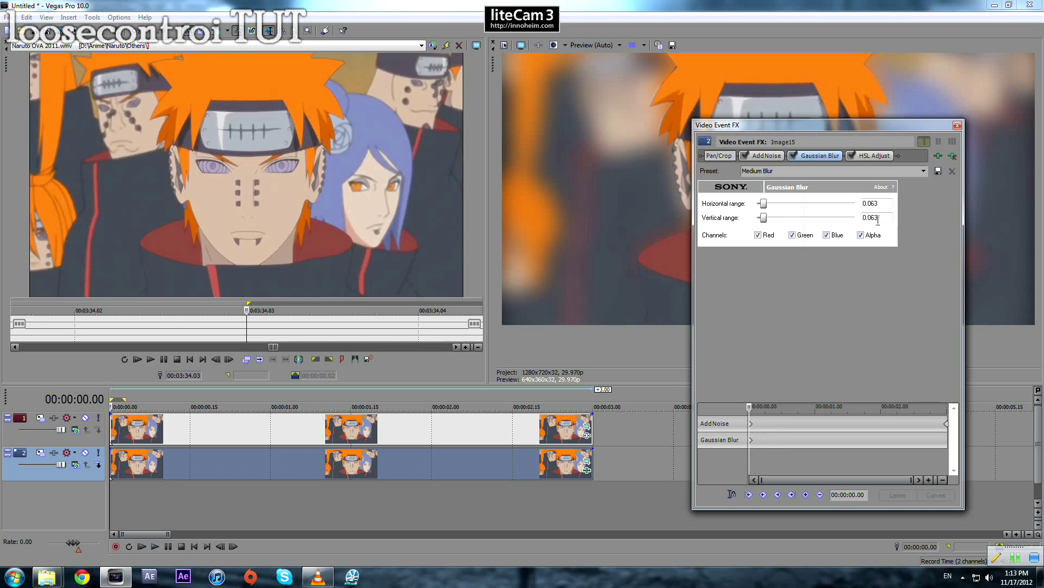
pyautogui.write('10')
pyautogui.moveTo(871, 218); pyautogui.dragTo(934, 232)
pyautogui.write('1')
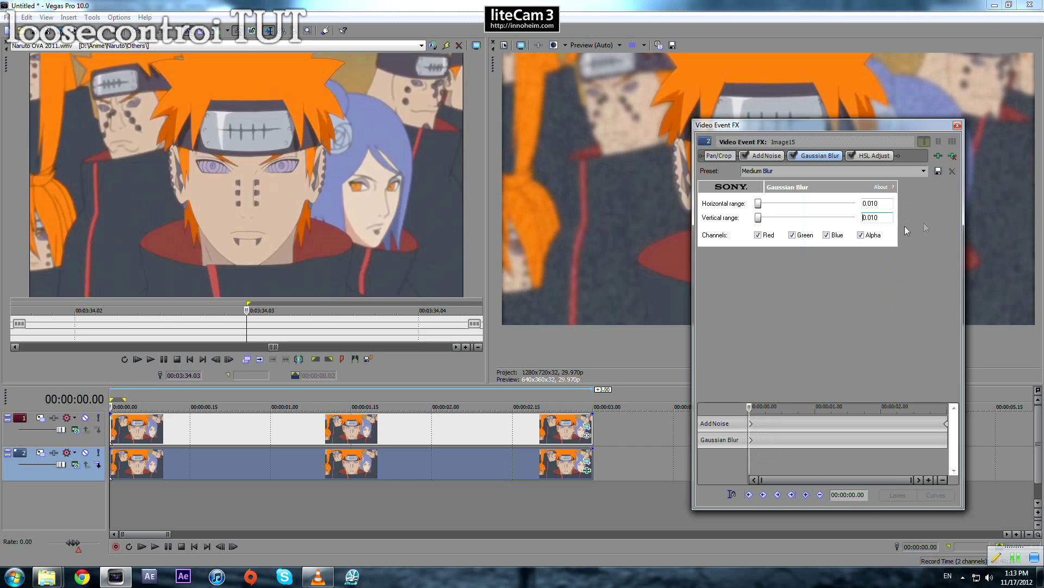
pyautogui.click(946, 441)
pyautogui.moveTo(764, 202); pyautogui.dragTo(756, 204)
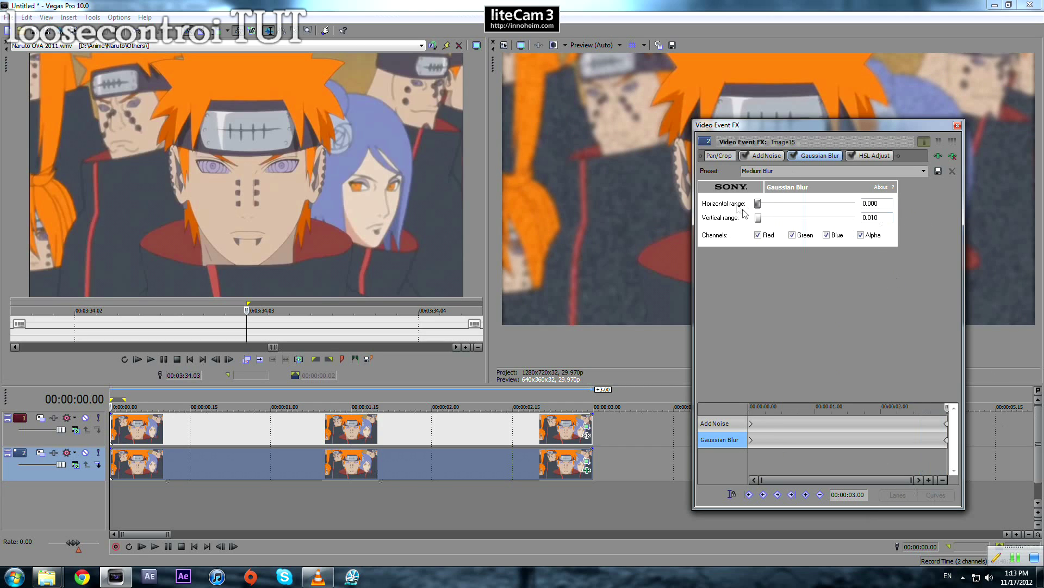
# Step: Show the HSL Adjust keyframe timeline and set saturation to about 1.01 at the start and 0.00 at the event's end
pyautogui.click(872, 156)
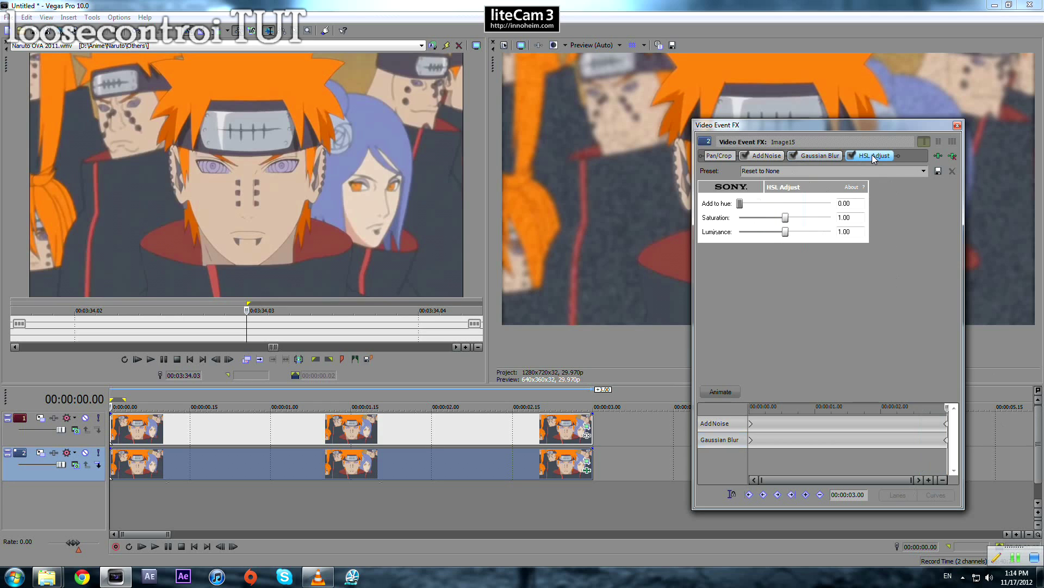
pyautogui.click(727, 393)
pyautogui.click(737, 458)
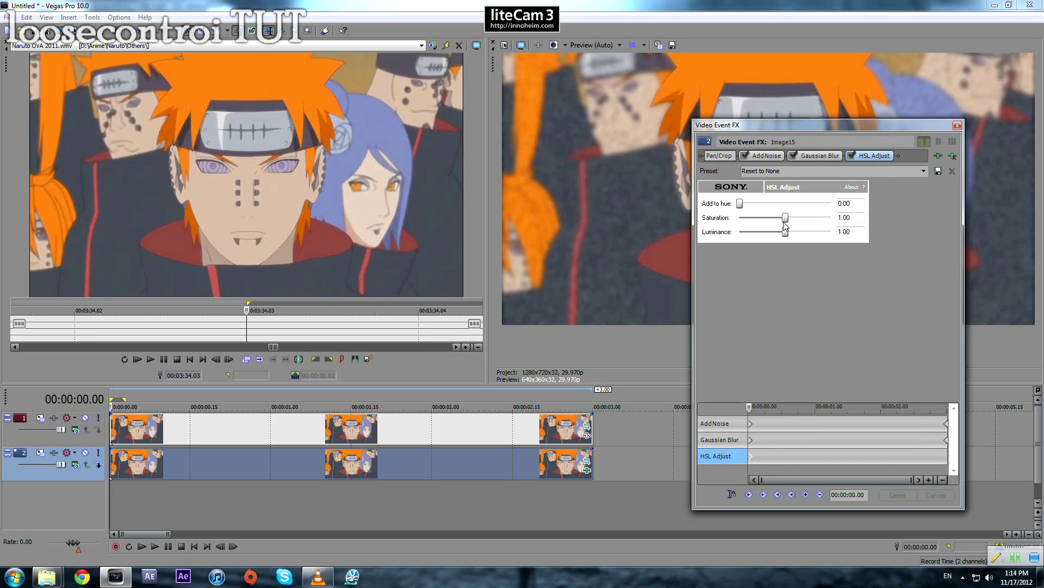
pyautogui.moveTo(778, 218)
pyautogui.mouseDown()
pyautogui.moveTo(741, 218)
pyautogui.moveTo(786, 228)
pyautogui.mouseUp()
pyautogui.click(945, 435)
pyautogui.moveTo(785, 218); pyautogui.dragTo(654, 245)
# Step: Set the HSL Adjust luminance to 2.00 at the first keyframe, check the end keyframe and close the effect settings
pyautogui.click(751, 463)
pyautogui.moveTo(786, 232); pyautogui.dragTo(875, 238)
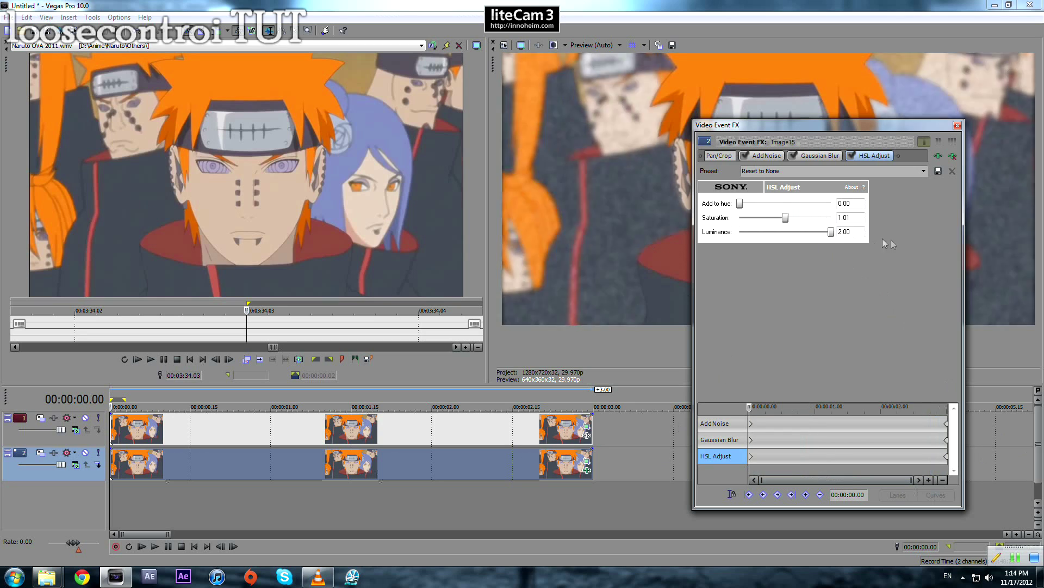
pyautogui.moveTo(923, 468); pyautogui.dragTo(1005, 464)
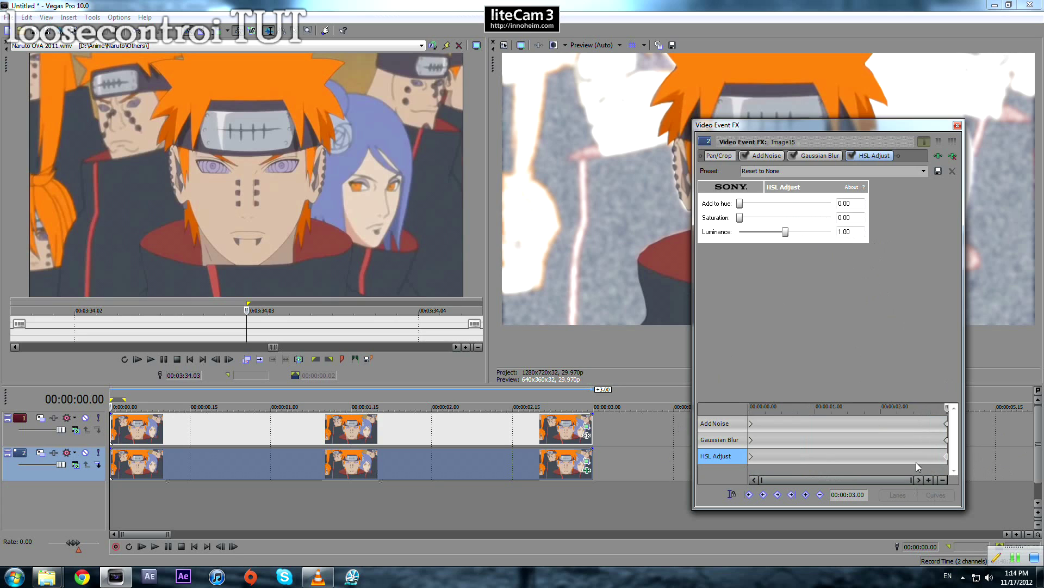
pyautogui.click(957, 125)
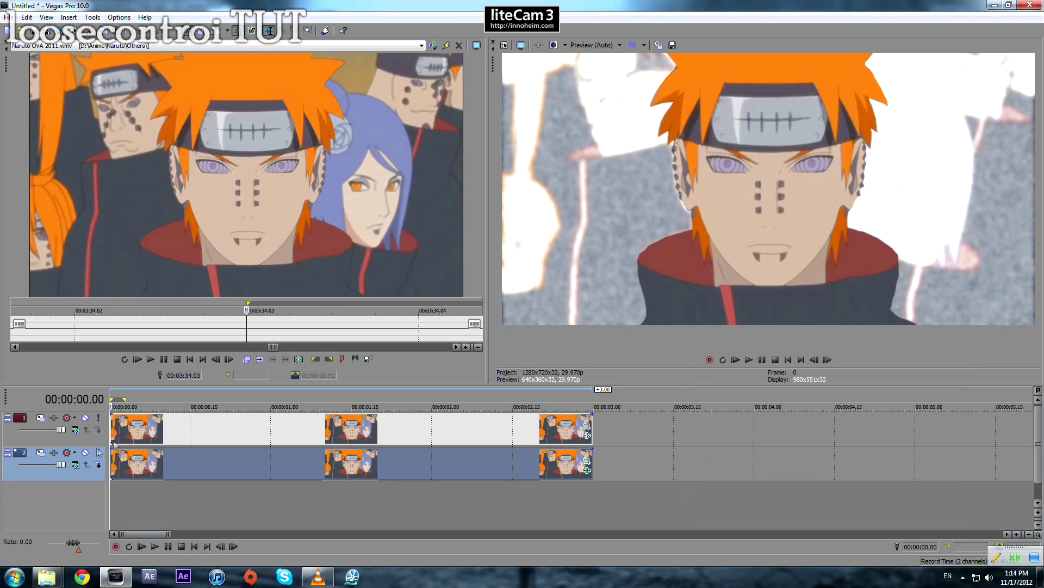
# Step: Play the timeline from the start to preview the animated background effects
pyautogui.scroll(3, 366, 514)
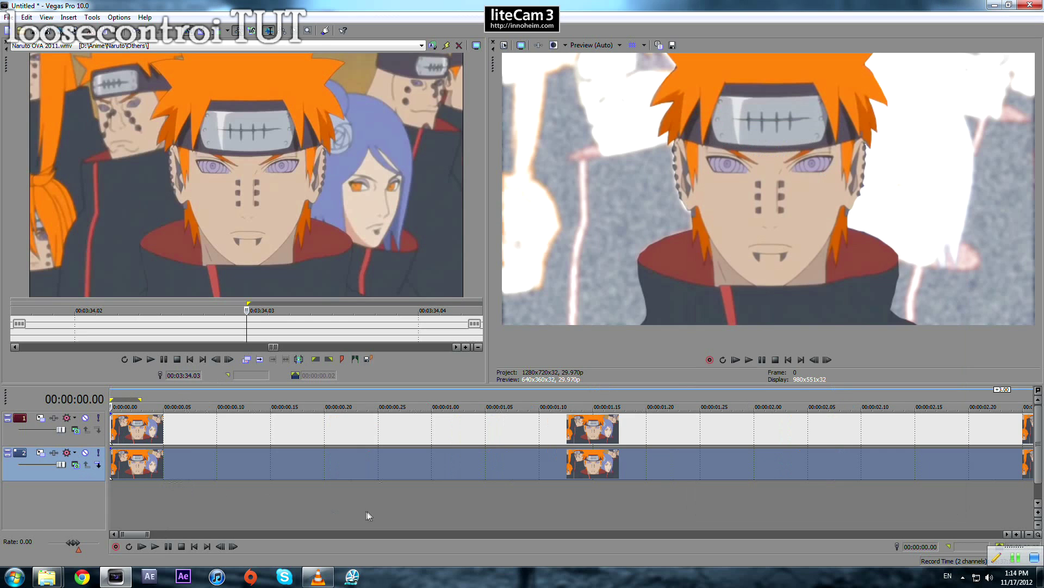
pyautogui.press('space')
pyautogui.scroll(-5, 426, 518)
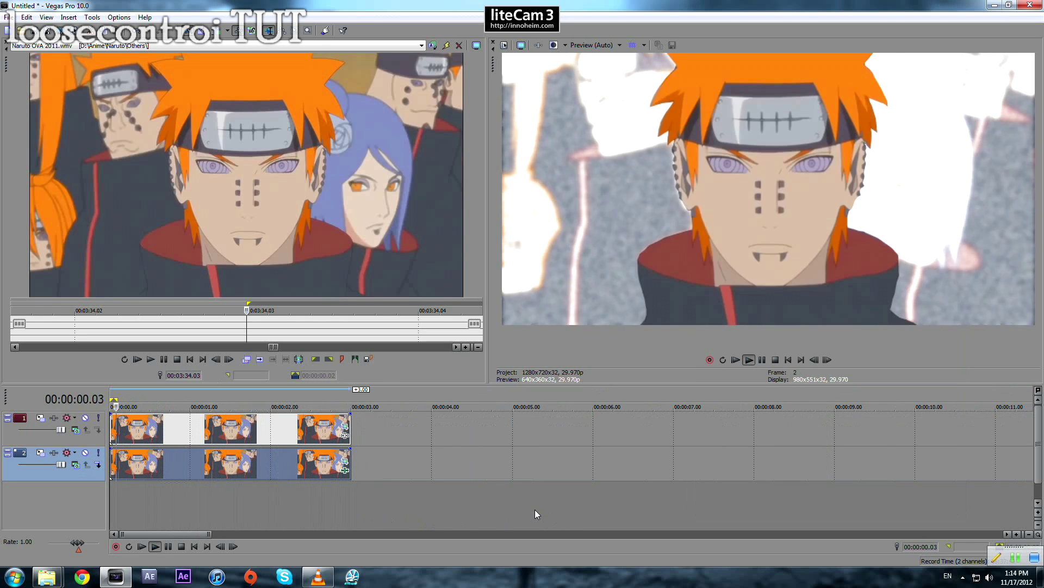
pyautogui.press('space')
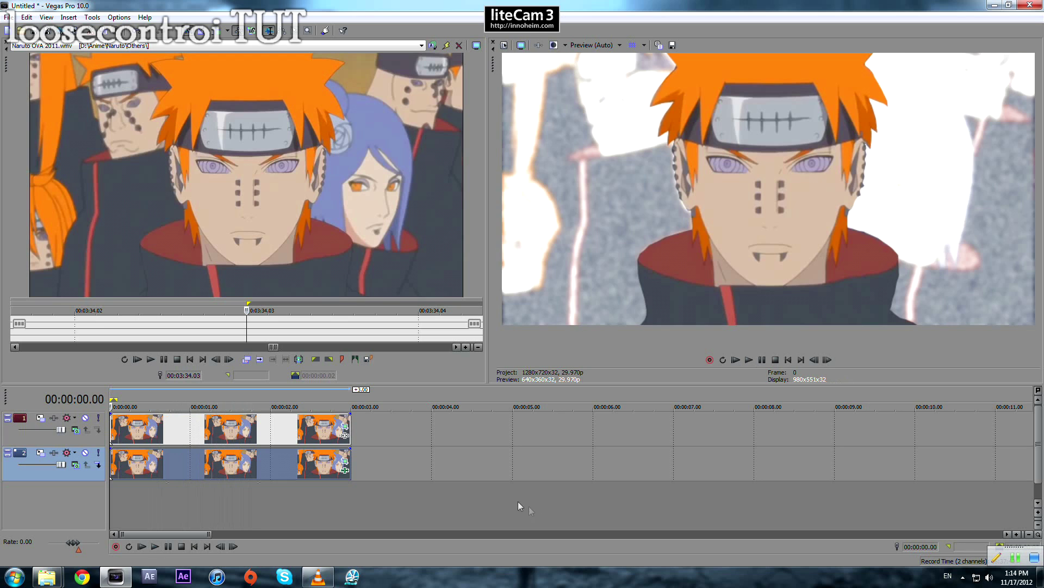
pyautogui.click(345, 426)
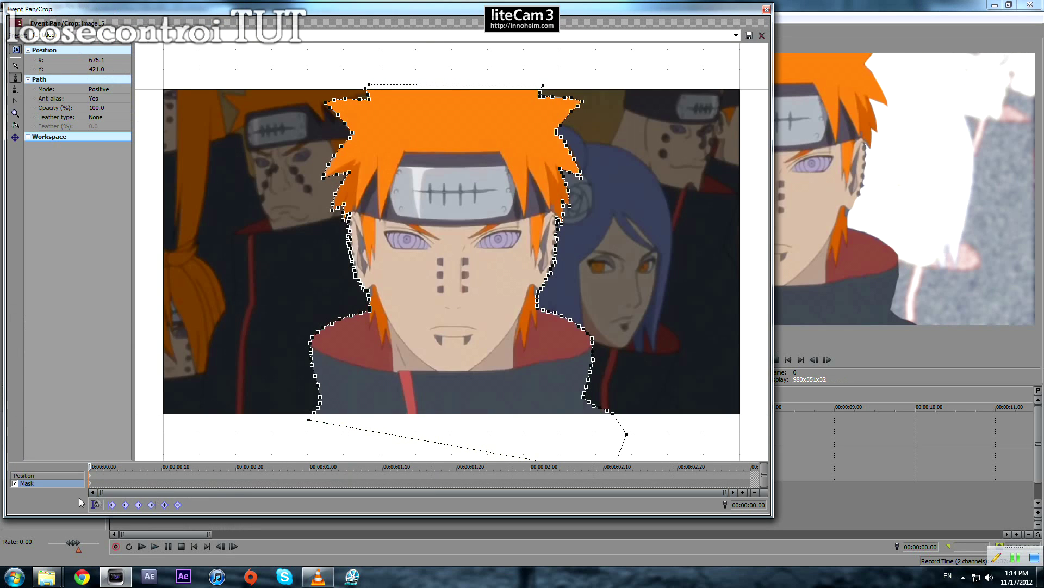
pyautogui.moveTo(94, 476); pyautogui.dragTo(759, 466)
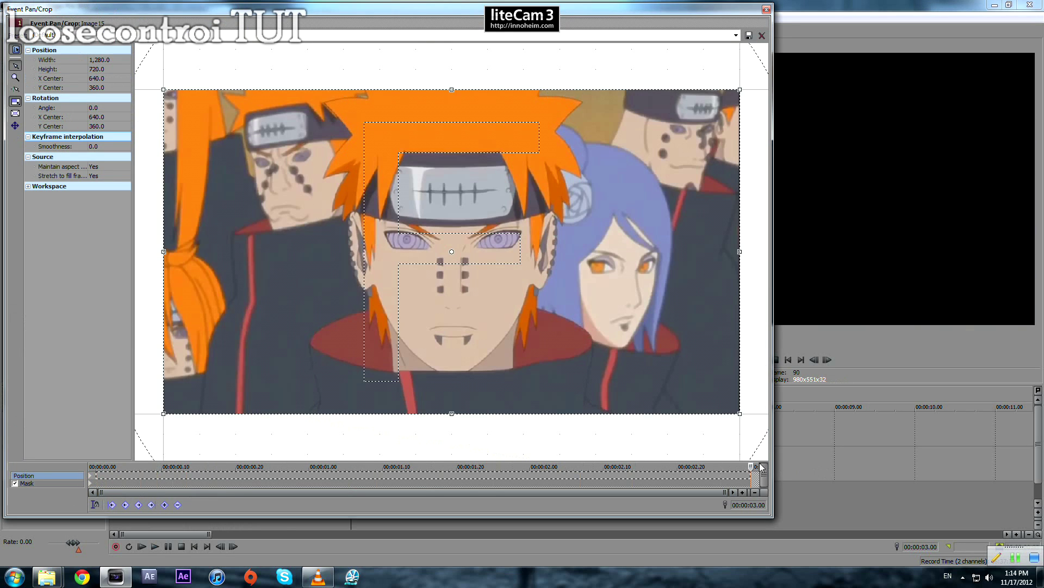
pyautogui.click(766, 10)
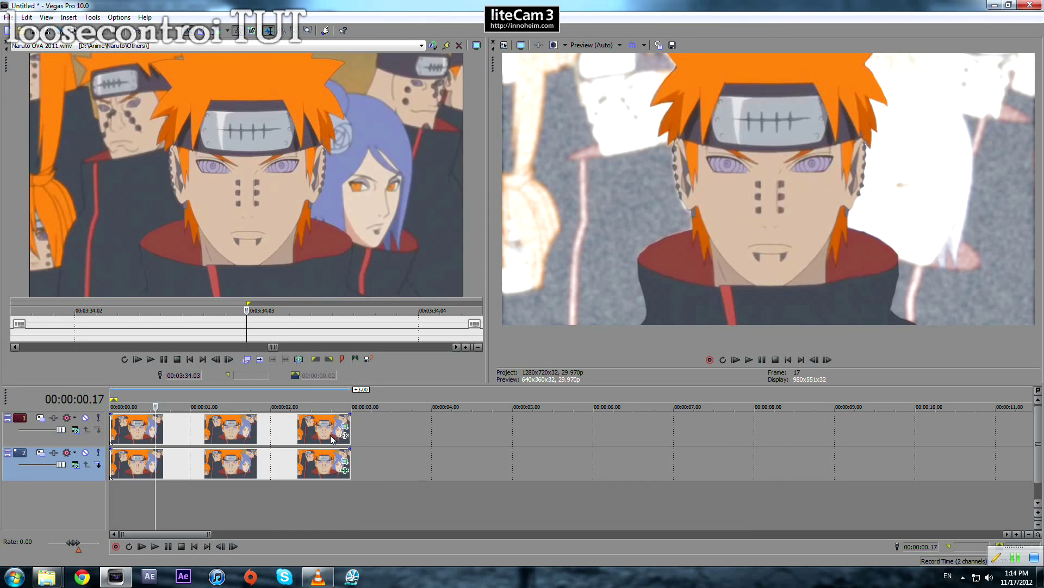
# Step: Enable centred resizing in the upper event's pan/crop and shrink the crop frame at the event's end to about 1,219.8 × 686.2
pyautogui.click(346, 427)
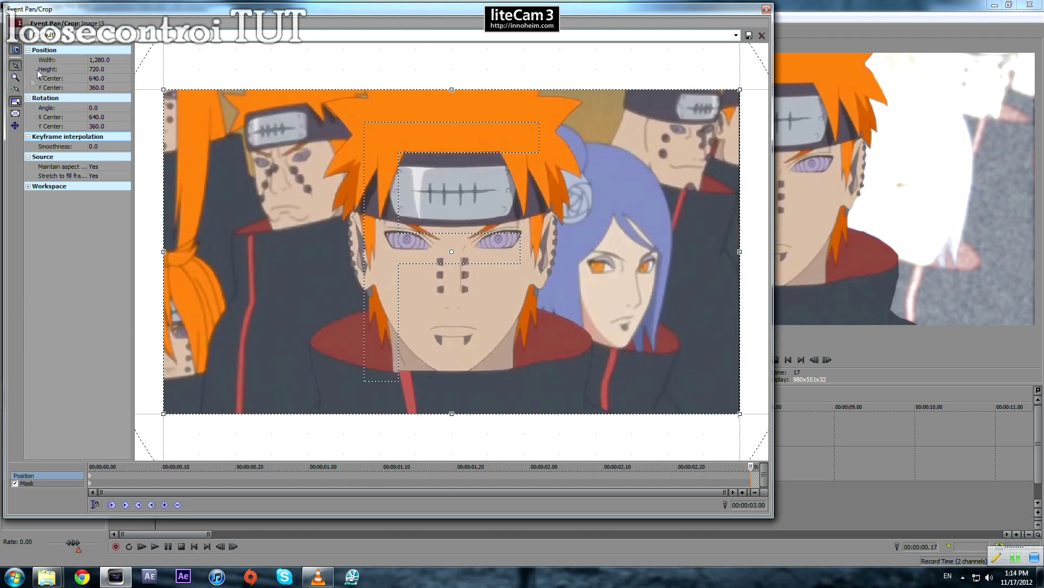
pyautogui.click(16, 114)
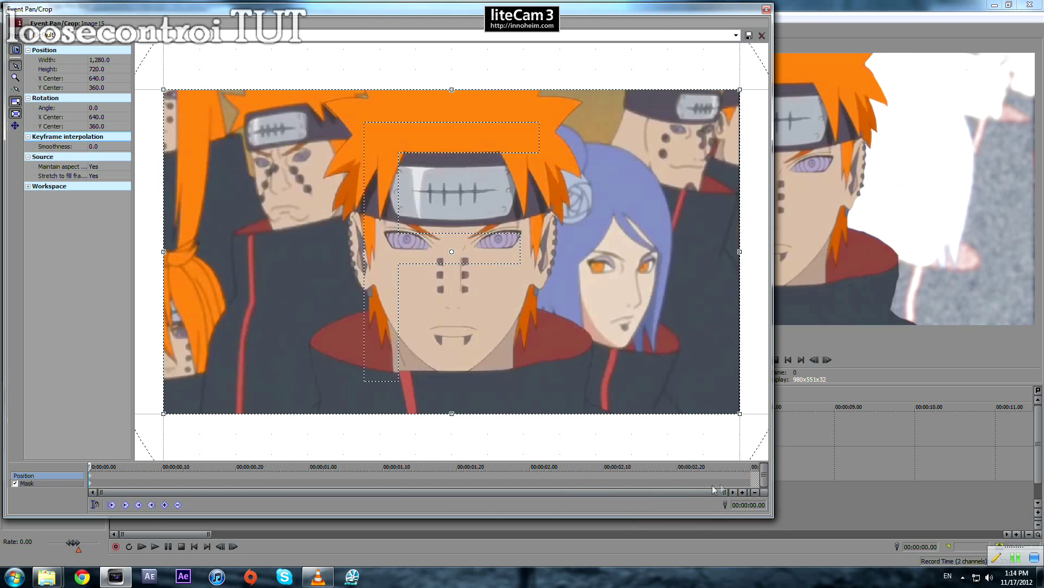
pyautogui.moveTo(742, 473); pyautogui.dragTo(782, 474)
pyautogui.moveTo(451, 89); pyautogui.dragTo(452, 96)
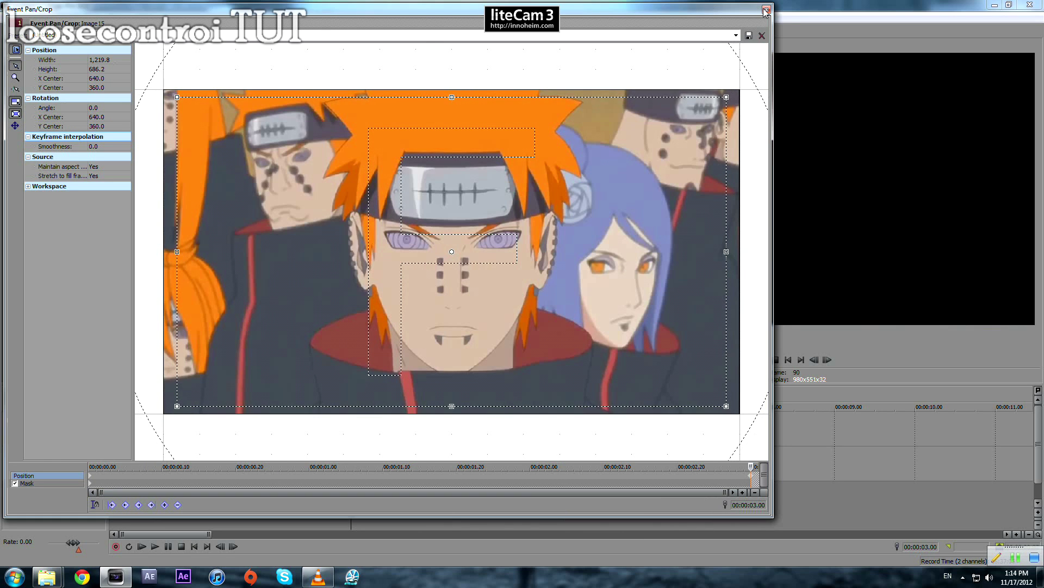
pyautogui.click(766, 10)
# Step: Play the timeline from the start to preview the zoom on the masked character
pyautogui.click(113, 432)
pyautogui.press('space')
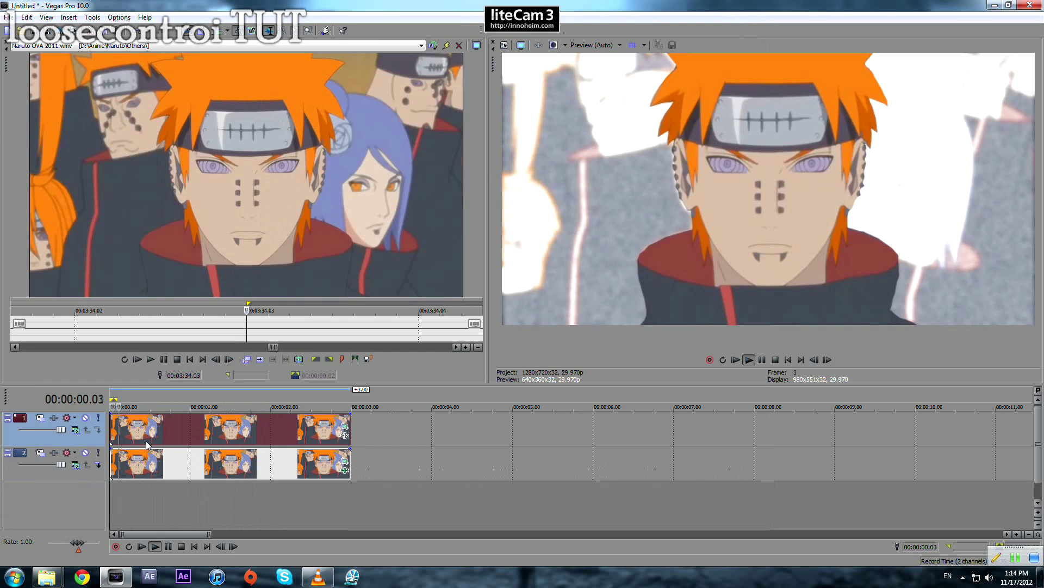
pyautogui.press('space')
# Step: Copy the upper event's pan/crop Position keyframes to the lower event and play the timeline to preview the matching zoom
pyautogui.click(345, 426)
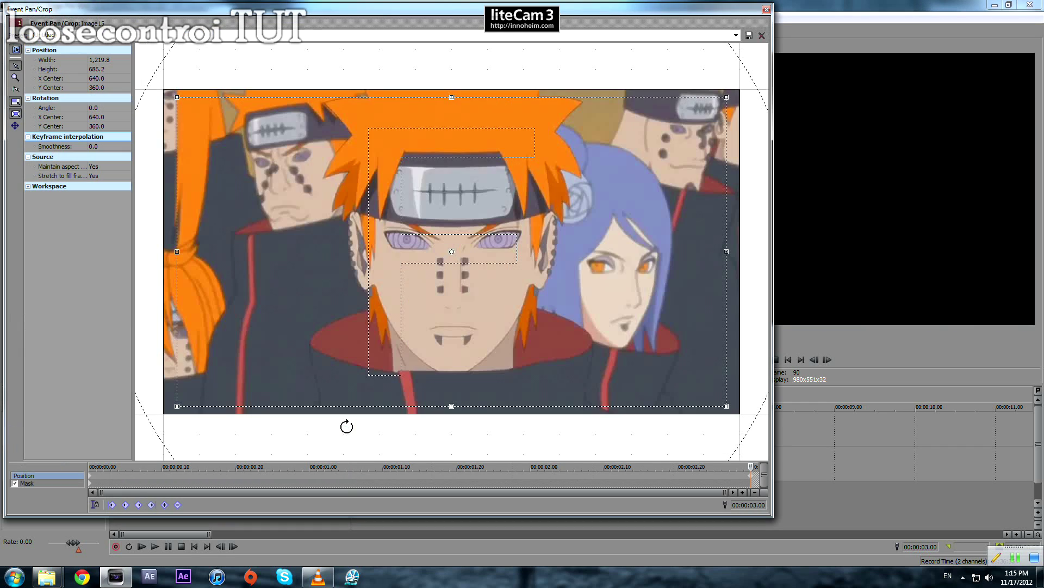
pyautogui.click(92, 478)
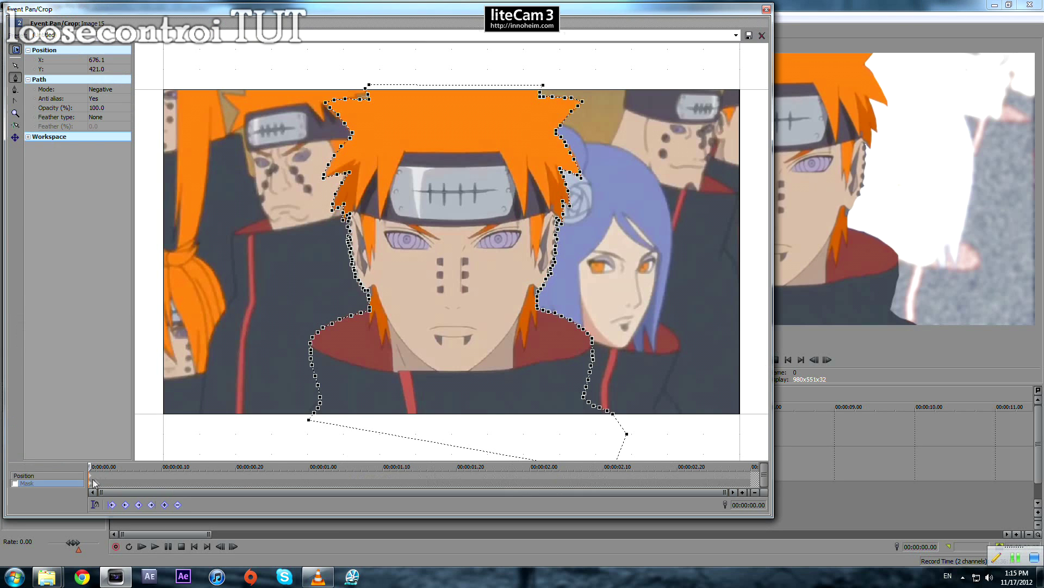
pyautogui.click(86, 474)
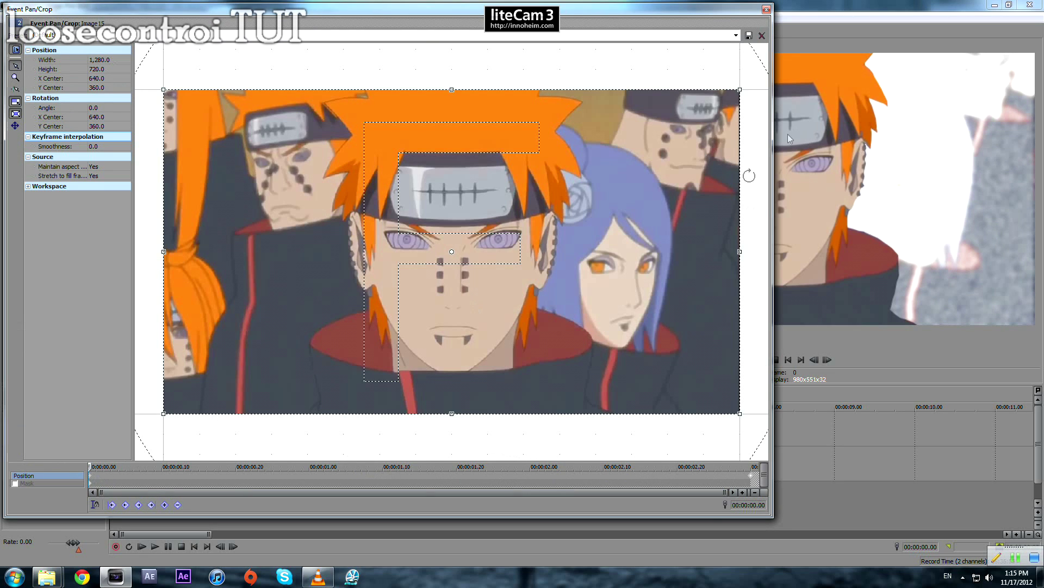
pyautogui.click(752, 480)
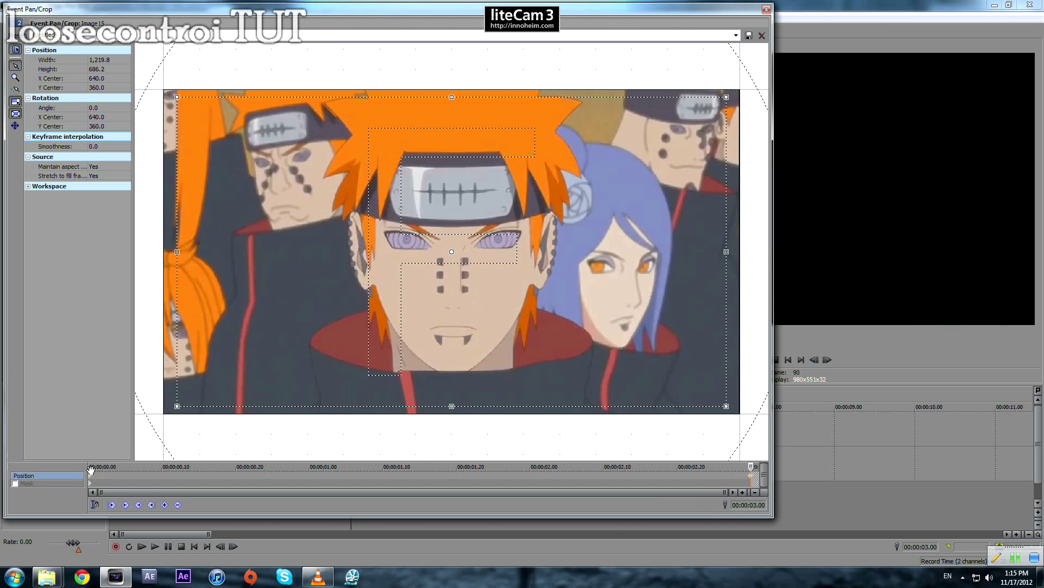
pyautogui.click(766, 9)
pyautogui.click(169, 460)
pyautogui.press('space')
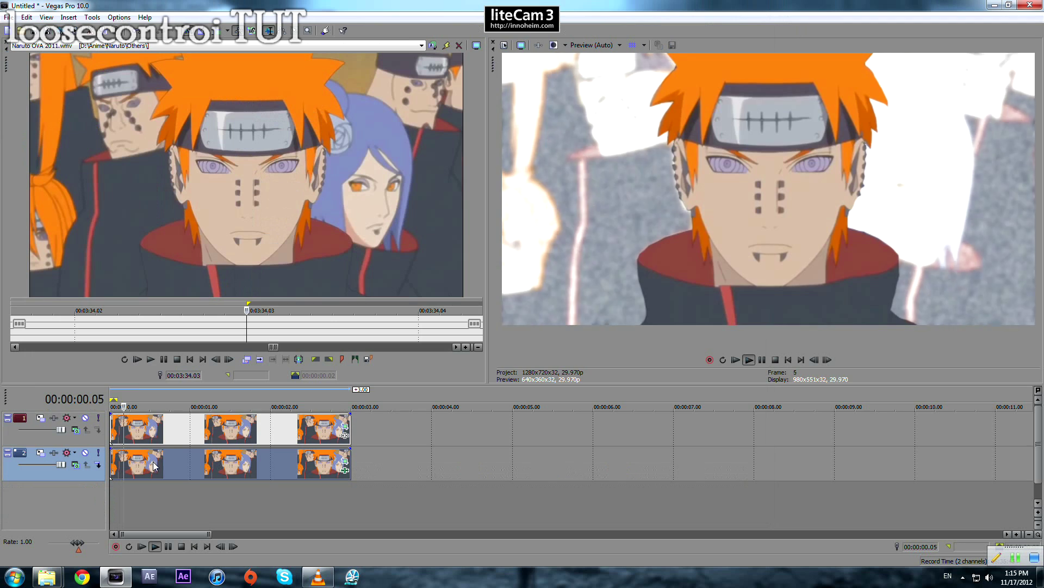